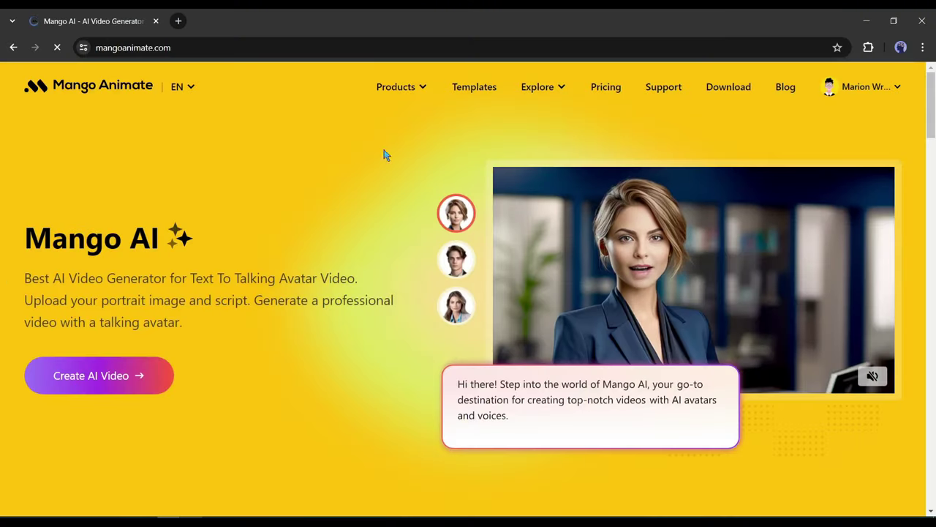
- Look over the Mango Animate Products menu, then start a new tab for a web search
mouse_move(396, 91)
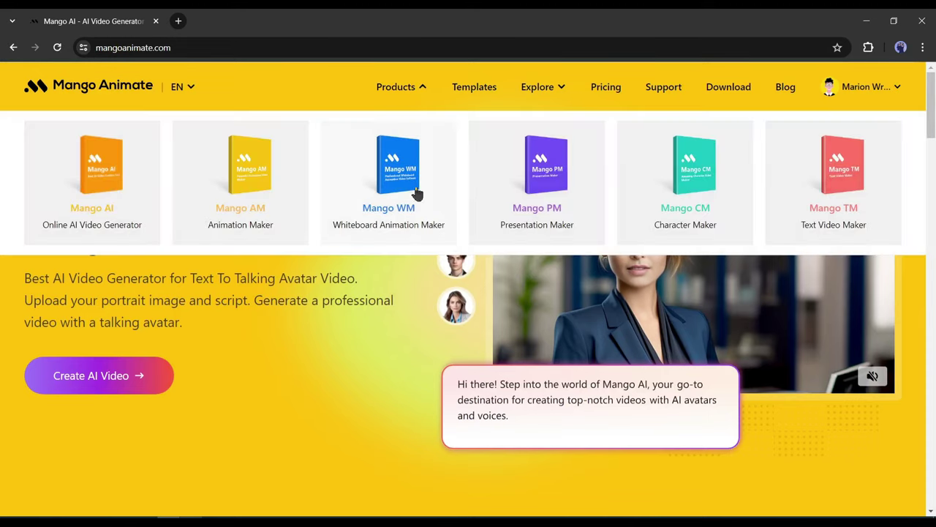
click(361, 278)
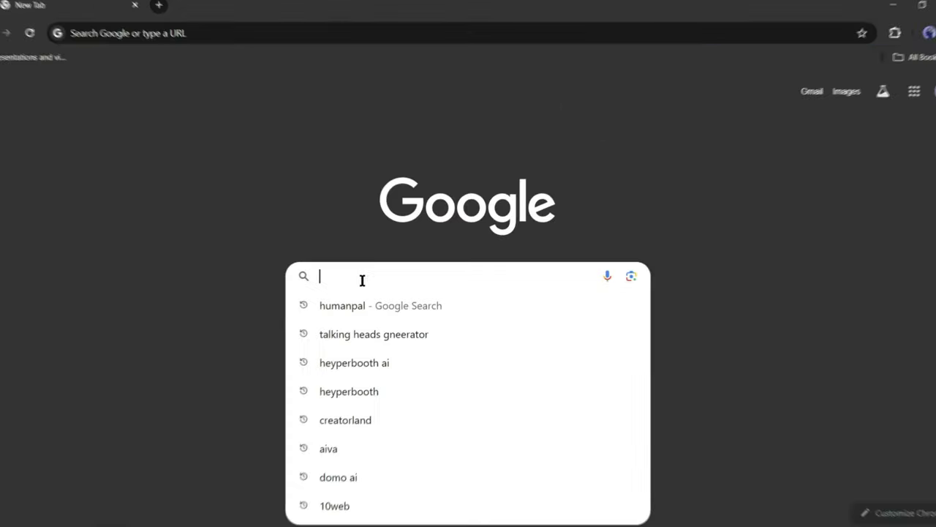
- Search Google for 'Mango Animate' and reach the mangoanimate.com homepage
text(Mango Animate)
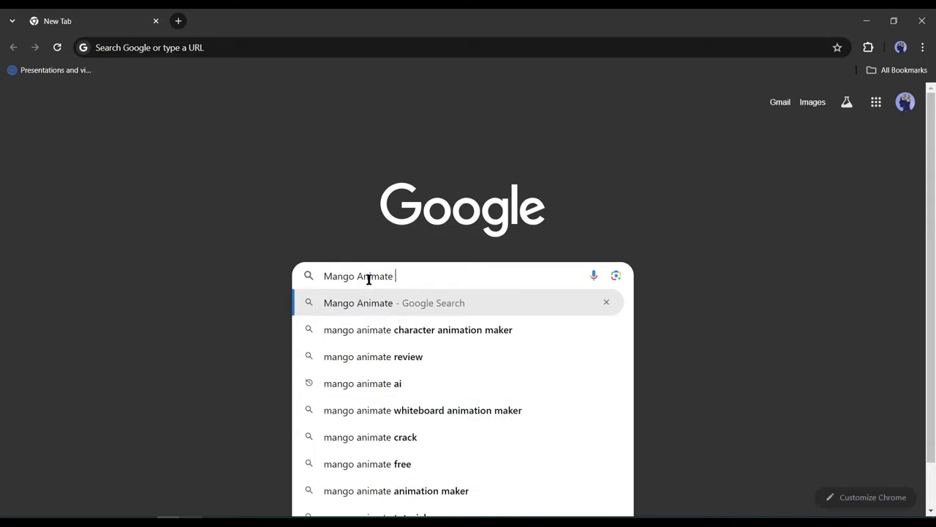
key(Return)
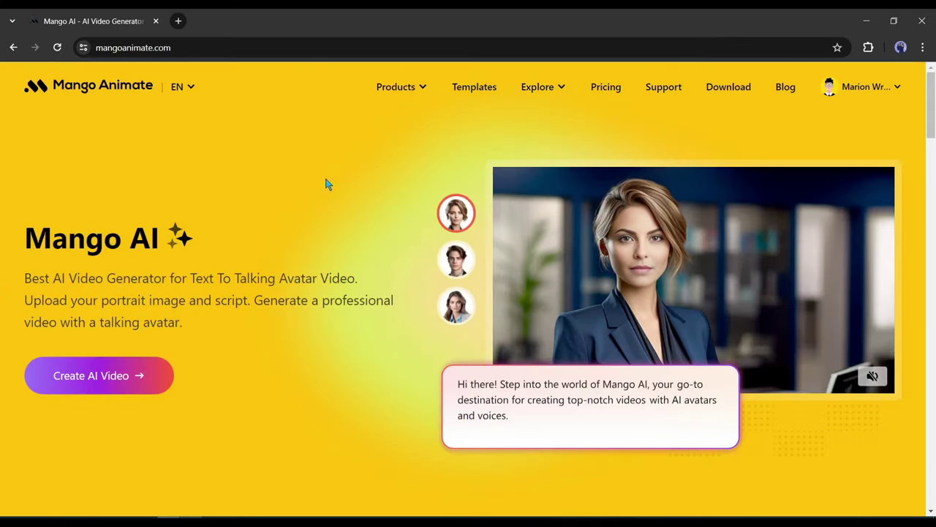
mouse_move(400, 86)
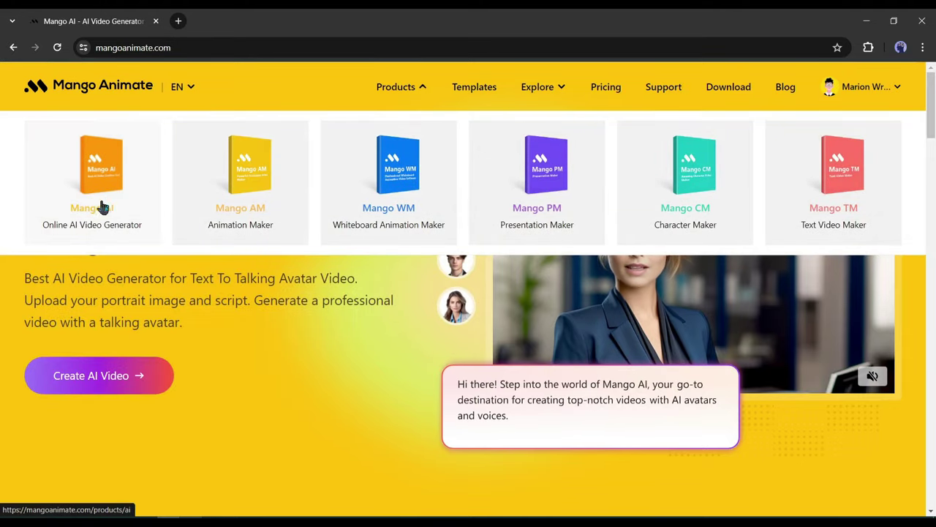
- Start an AI video, browse the template categories, and open the Talking Photo creator
click(93, 384)
scroll(395, 388, down, 6)
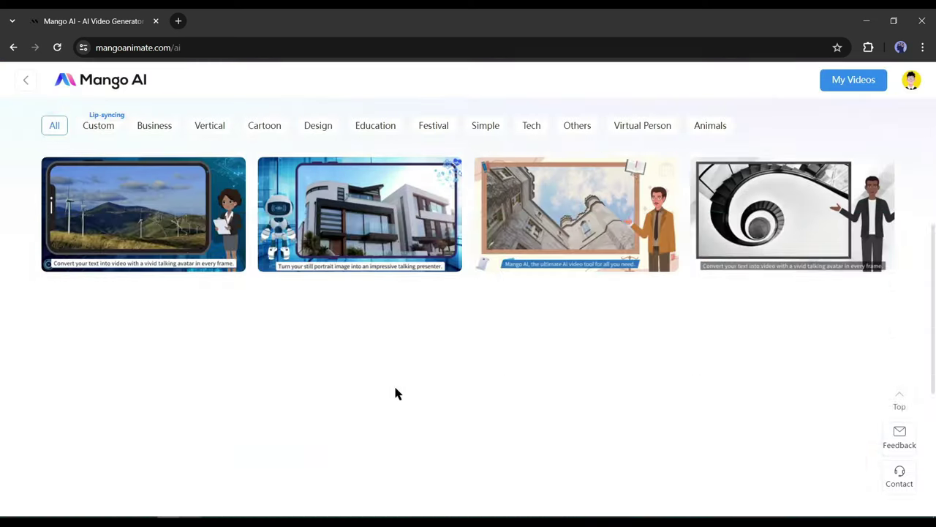
scroll(428, 204, up, 6)
click(428, 203)
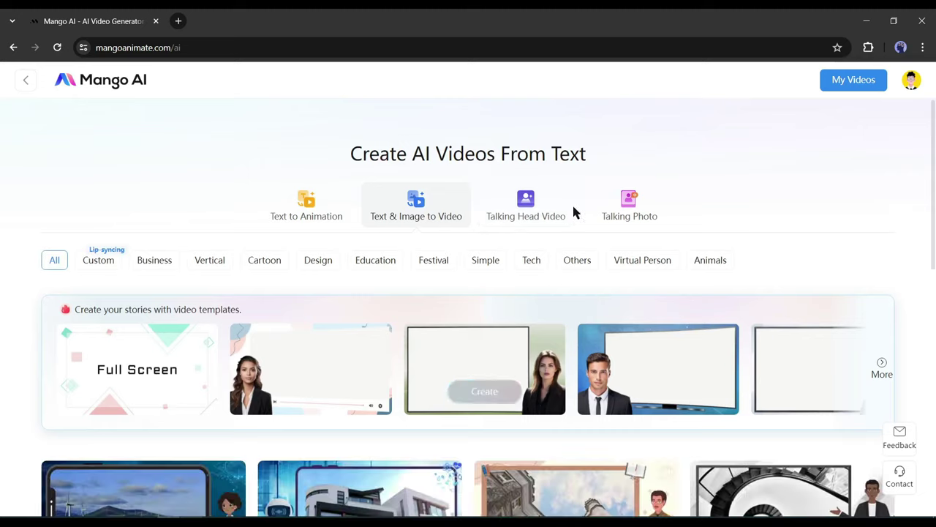
click(569, 204)
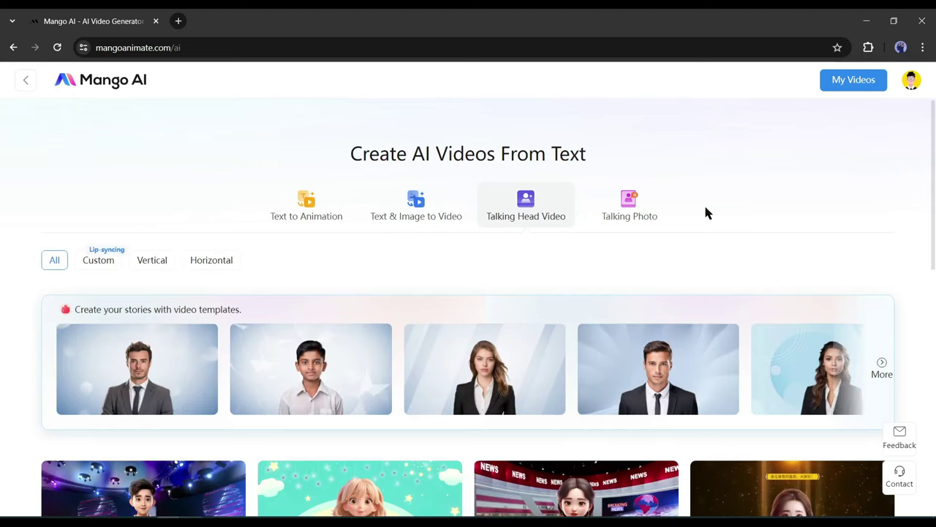
click(633, 205)
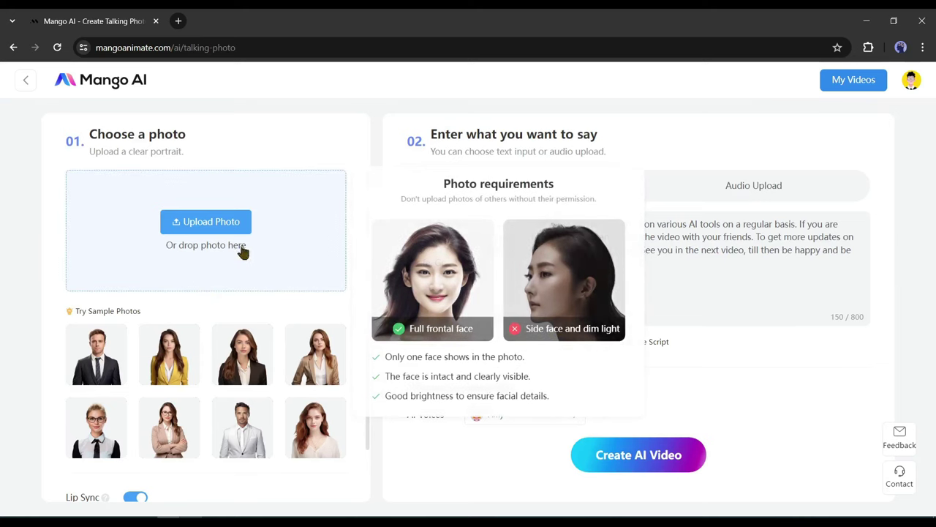
- Upload your own portrait, turn lip sync on, and set Facial Pose to Blinking and moderate facial movement
click(95, 354)
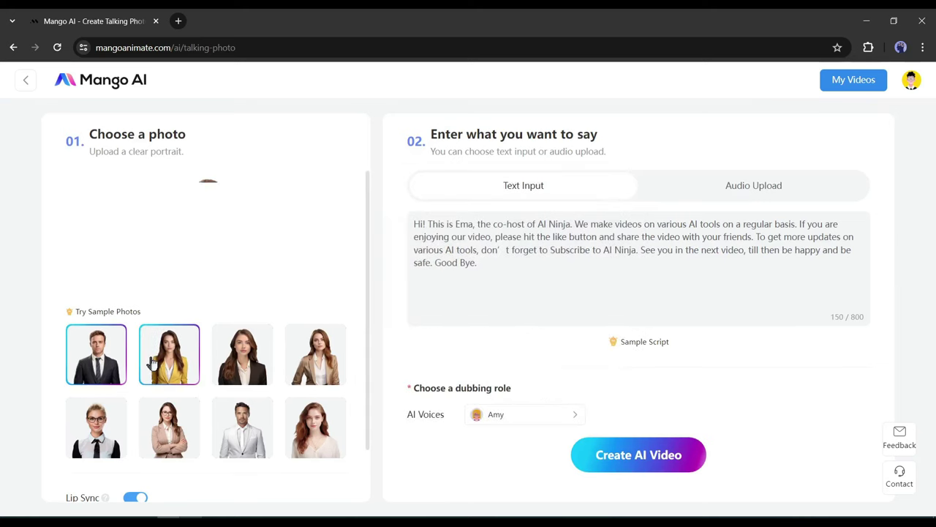
click(210, 227)
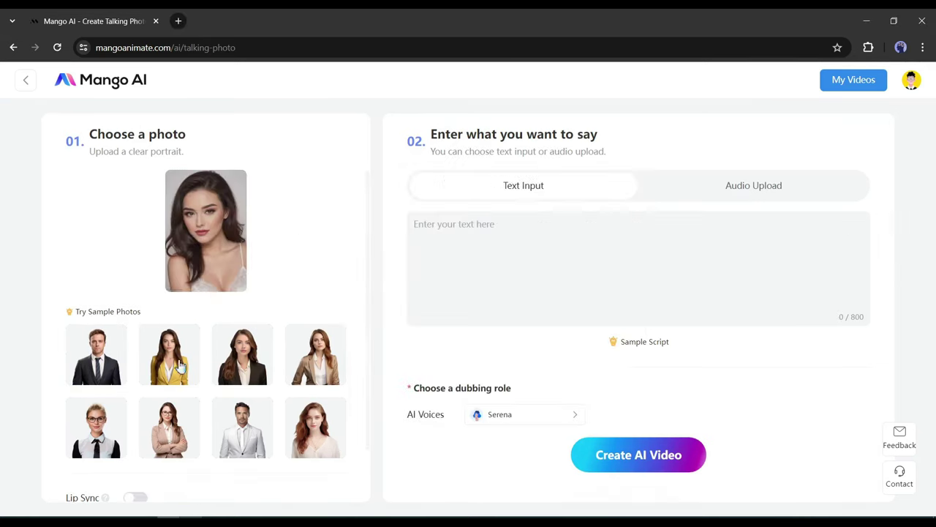
scroll(182, 303, down, 1)
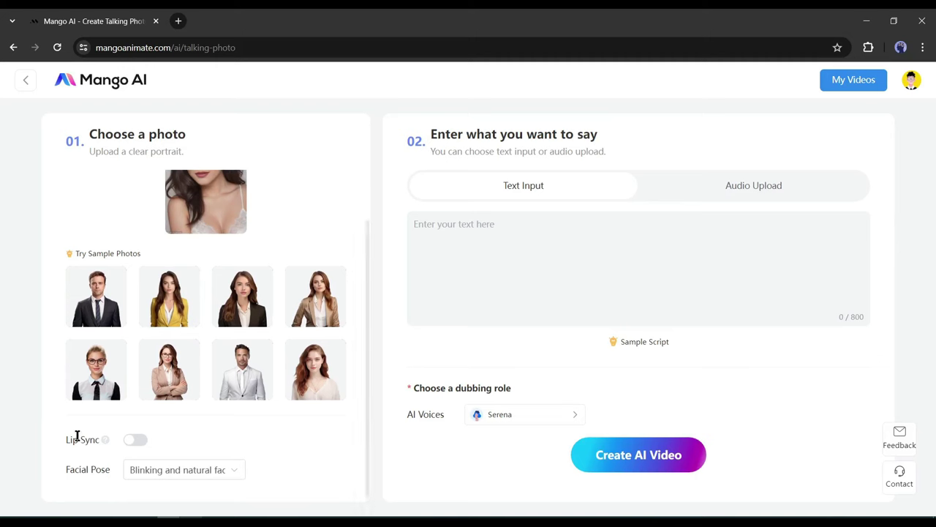
click(136, 439)
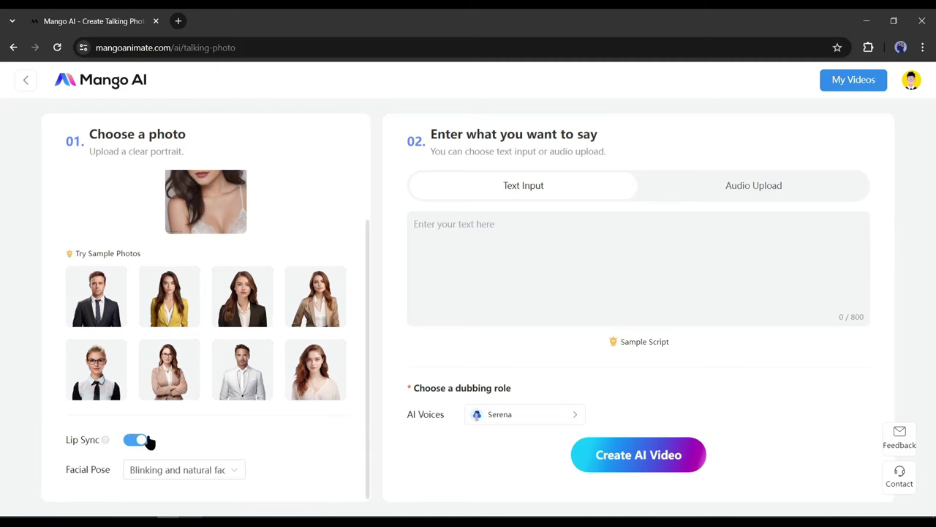
click(181, 469)
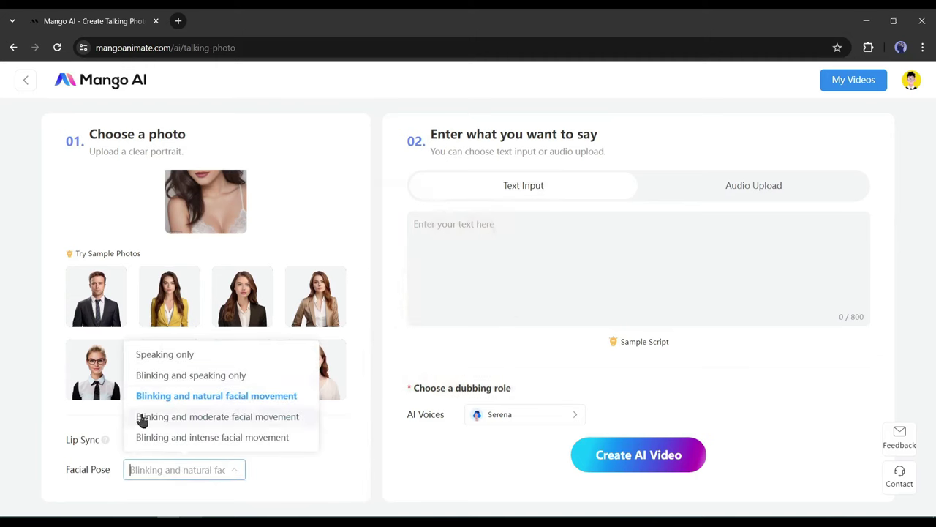
click(220, 419)
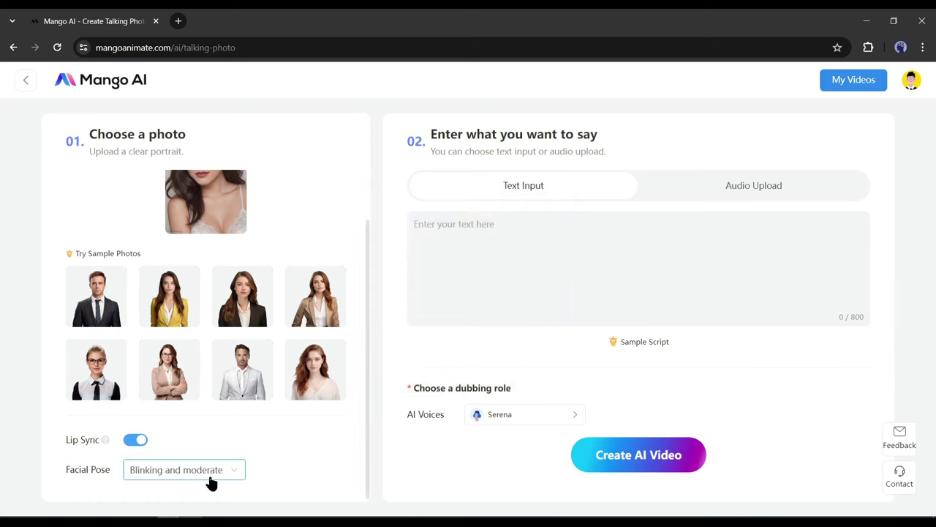
- Check the audio-upload speech option, then stay with text input for the script
click(470, 280)
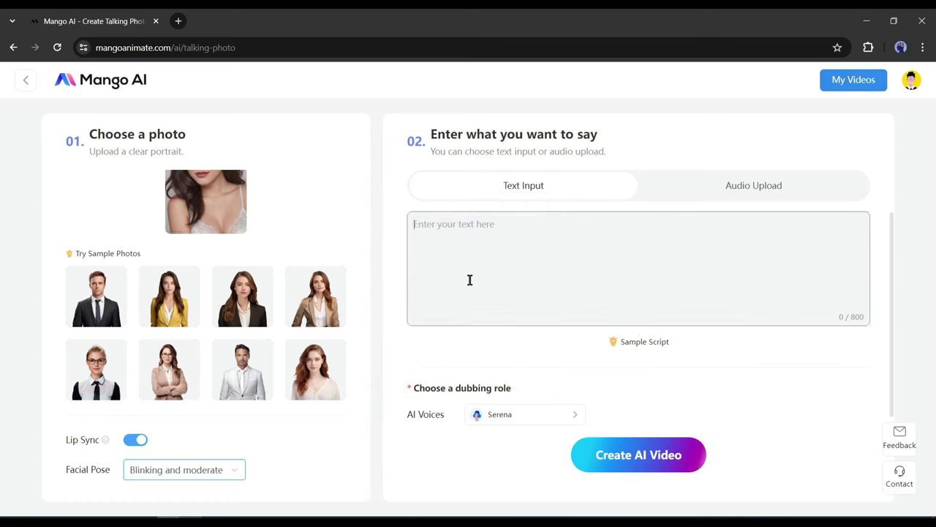
click(753, 193)
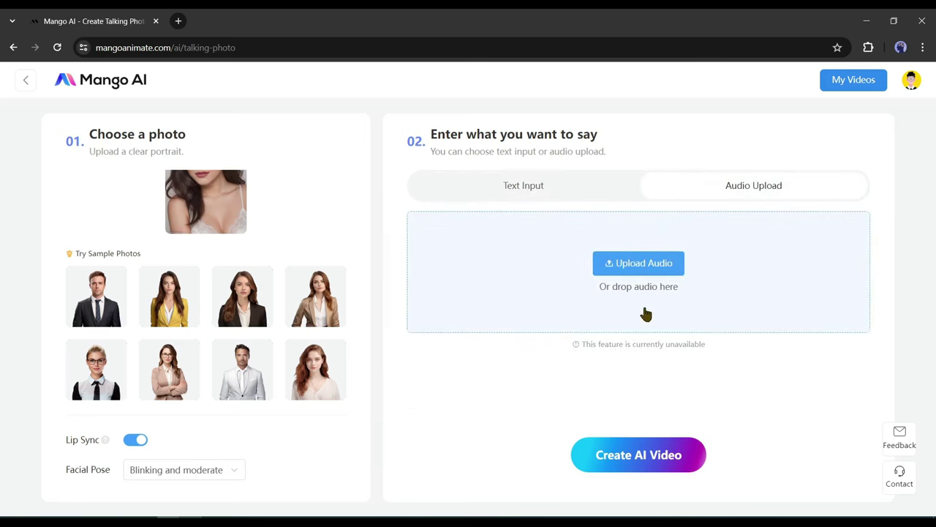
click(534, 193)
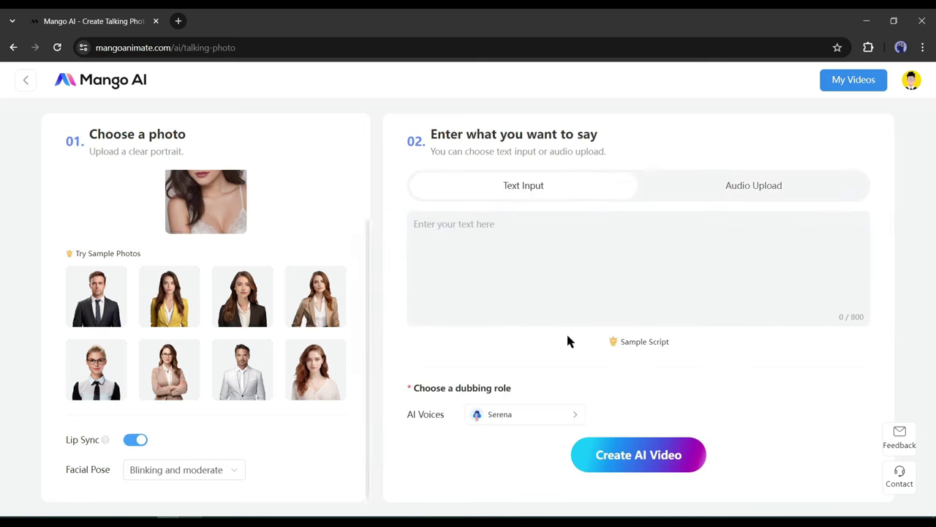
- Browse the AwsPolly and ElevenLabs AI voices but keep the Serena voice
click(560, 415)
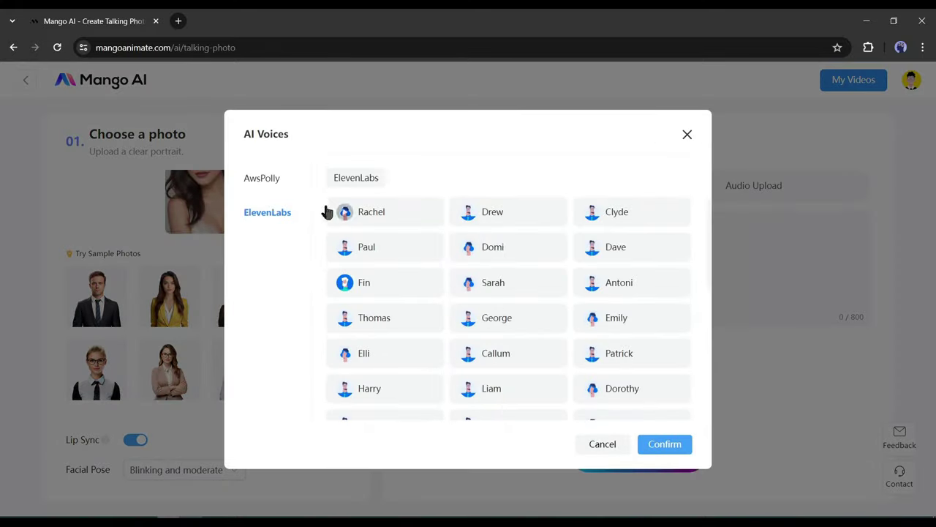
click(263, 179)
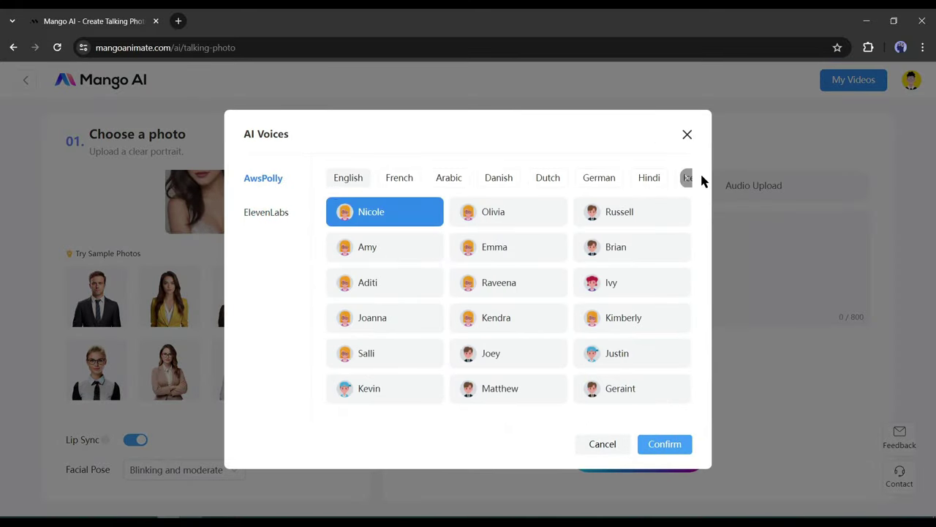
click(292, 216)
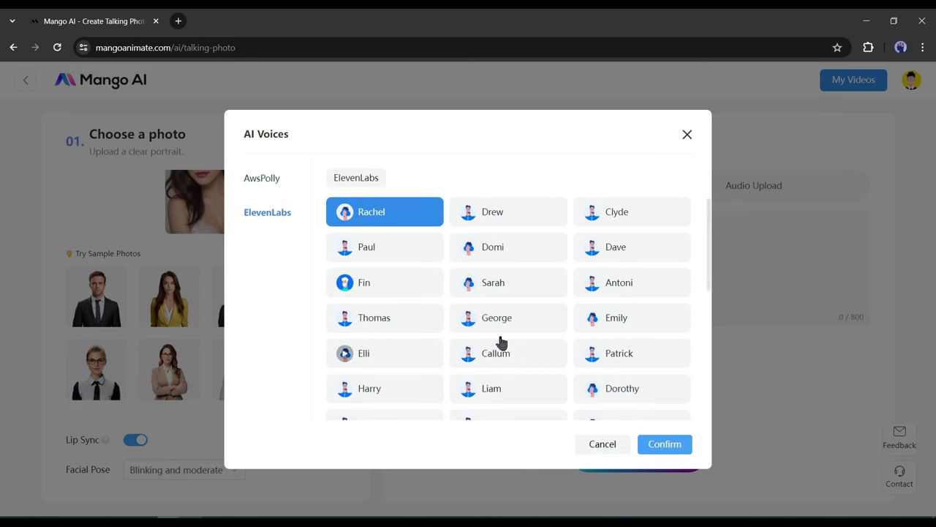
click(602, 444)
- Paste the co-host introduction script into Text Input and generate the talking-photo video
click(508, 283)
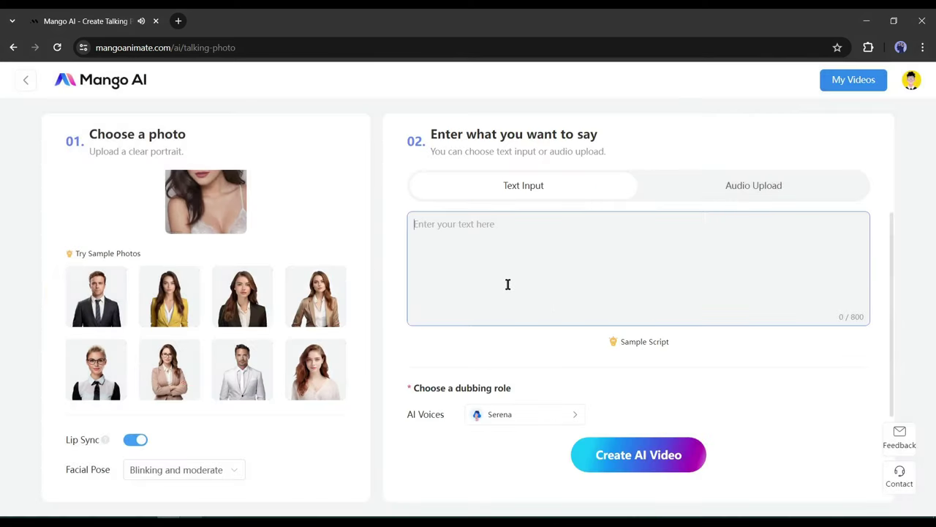
text(Hi! This is Ema, the co-host of AI Lockup. We make videos on various AI tools on a regular basis. If you are enjoying our video, please hit the like button and share the video with your friends. To get more updates Subscribe to AI Lockup. Now Let's Move Forward to the Next Tool.)
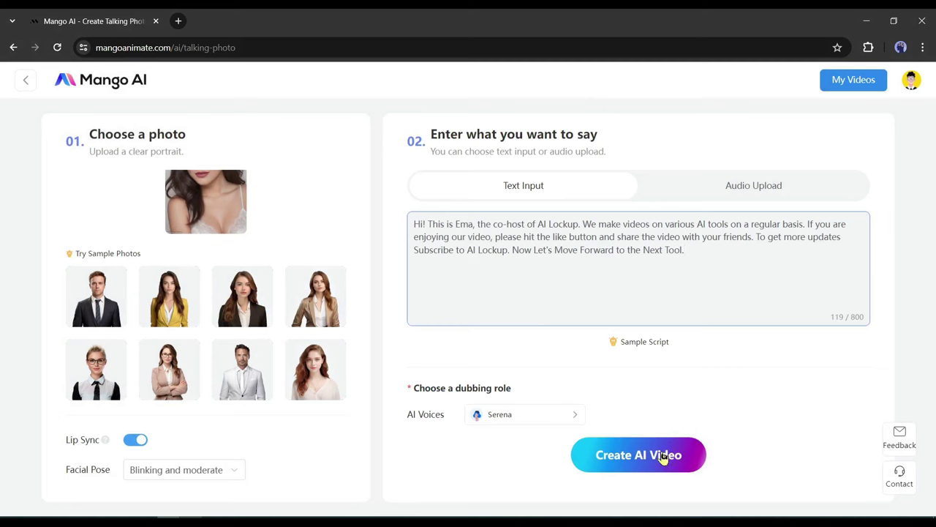
click(661, 454)
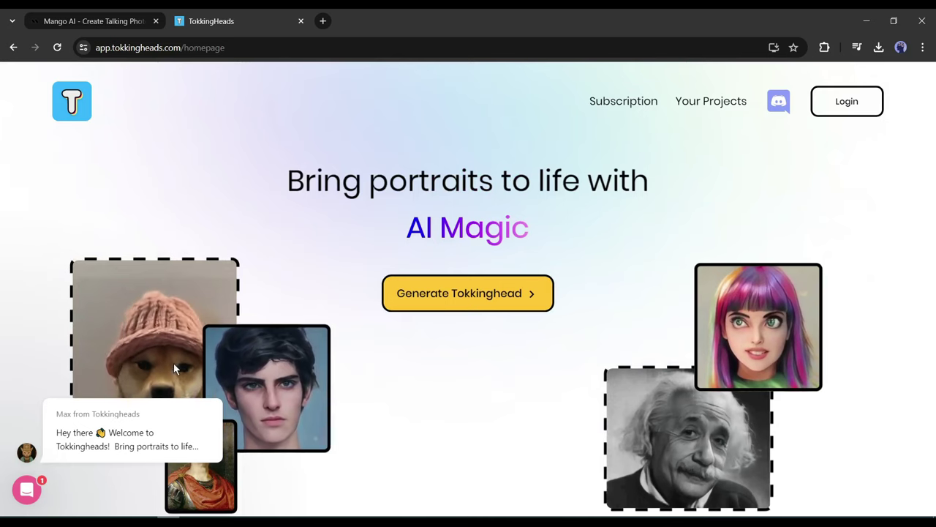
- Search Google for 'Tok King Heads' and open the TokkingHeads site from the results
scroll(528, 390, down, 2)
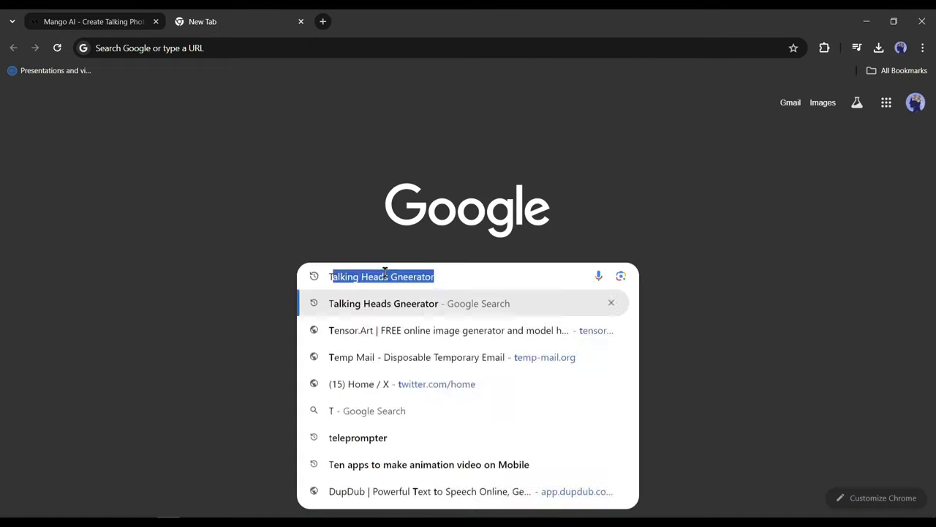
text(Tok King Heads)
key(Return)
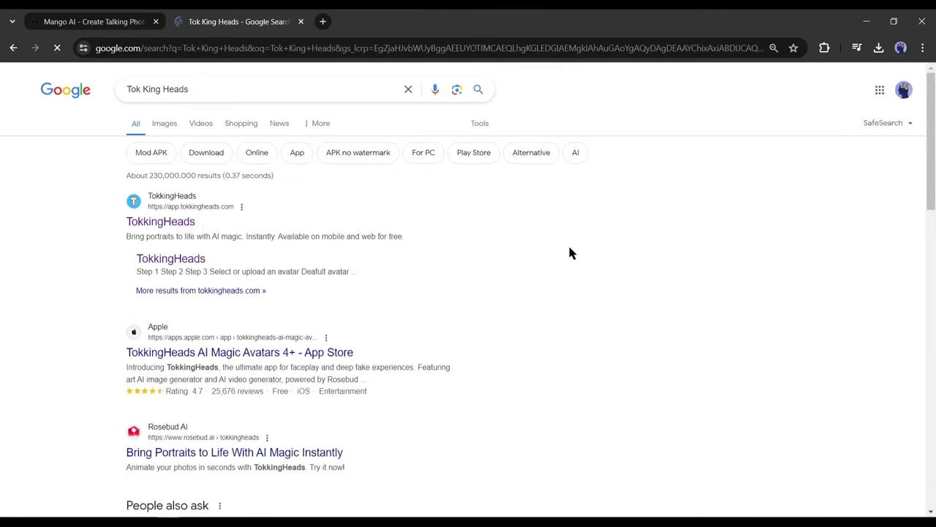
click(161, 224)
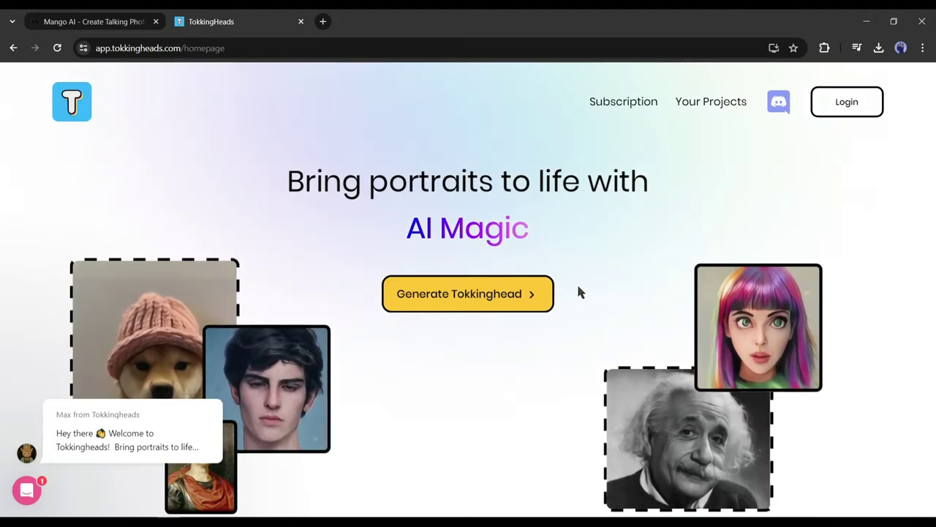
scroll(563, 293, down, 2)
scroll(412, 424, up, 2)
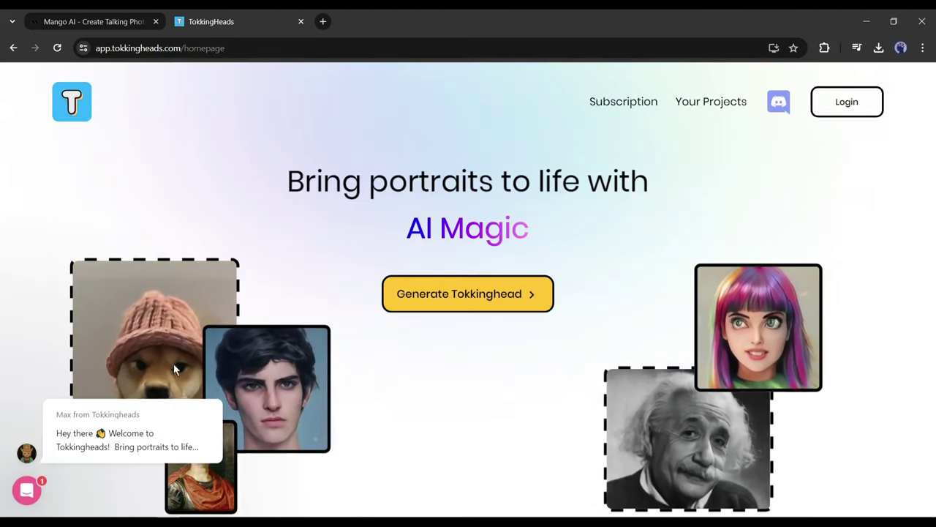
scroll(531, 396, down, 1)
scroll(549, 352, up, 1)
- Start a new Tokkinghead with the woman's portrait uploaded as the avatar and continue to Step 2
click(489, 297)
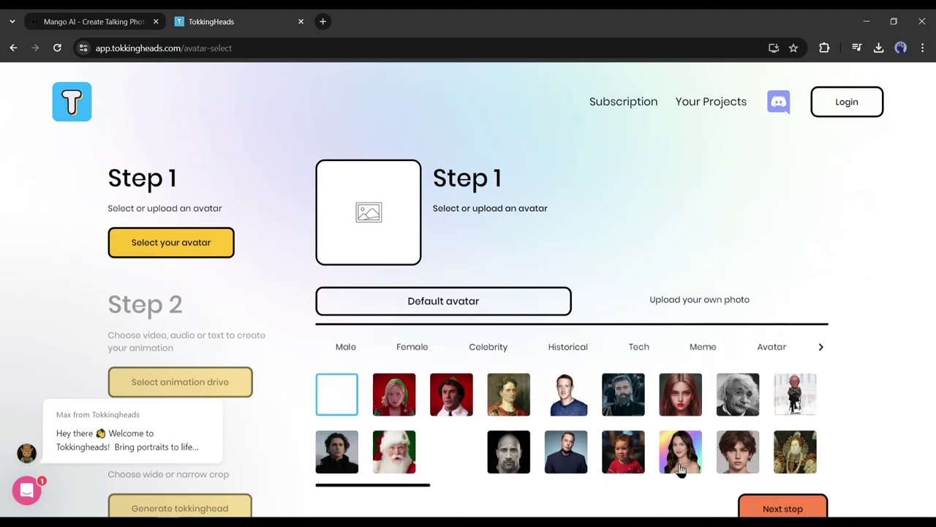
click(713, 306)
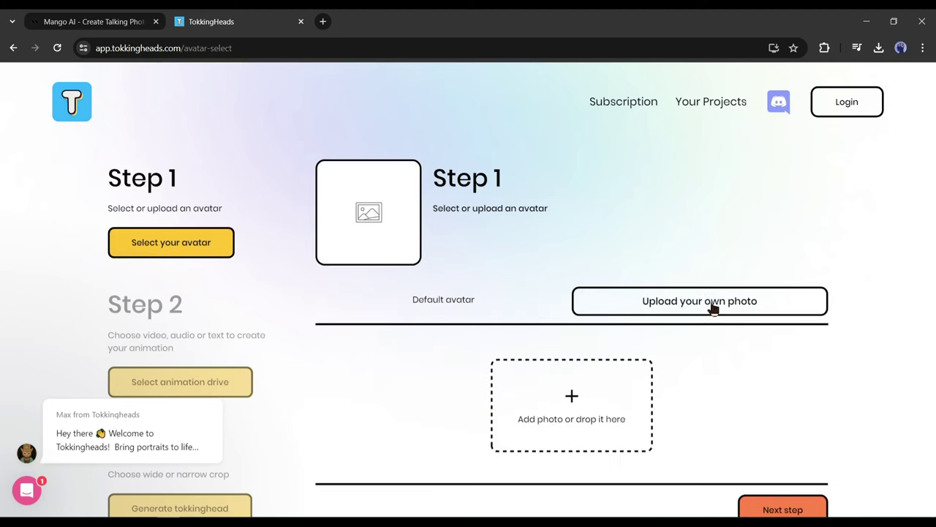
click(591, 406)
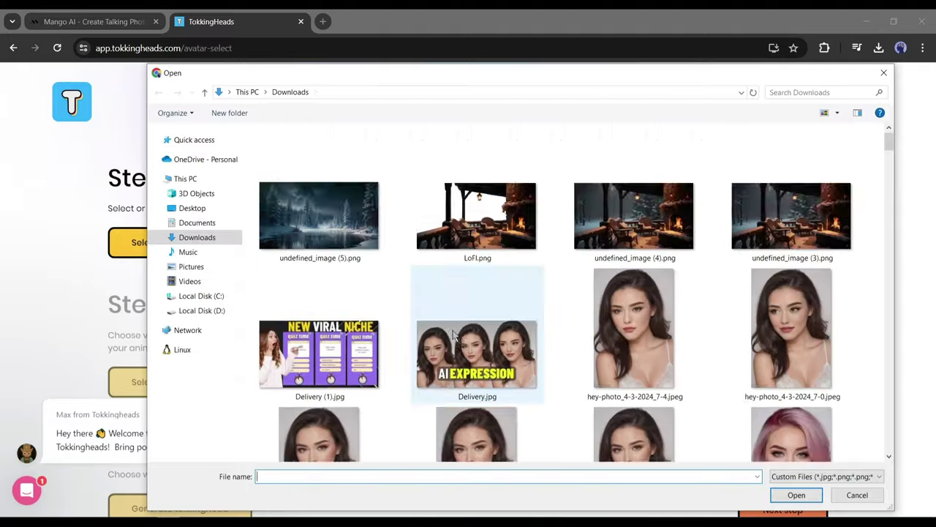
scroll(346, 329, down, 2)
double_click(346, 369)
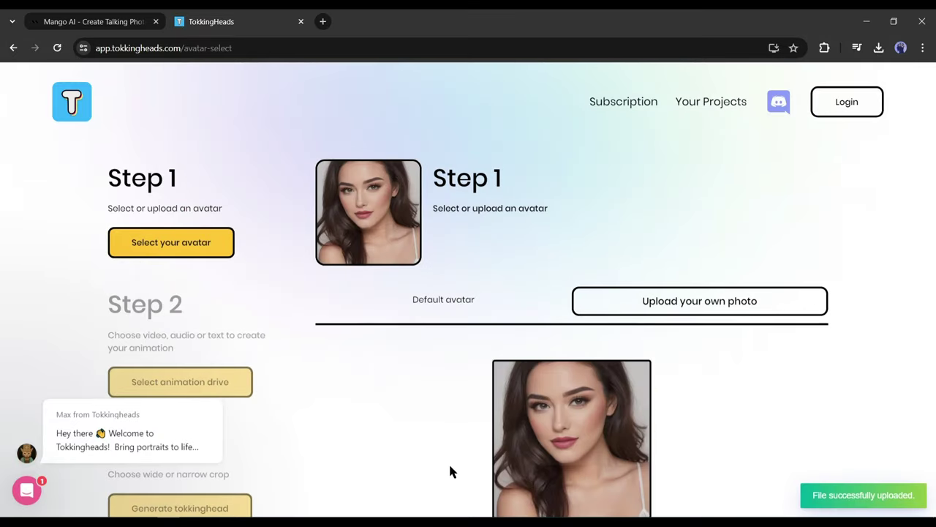
scroll(664, 417, down, 1)
scroll(688, 466, up, 1)
scroll(676, 453, down, 1)
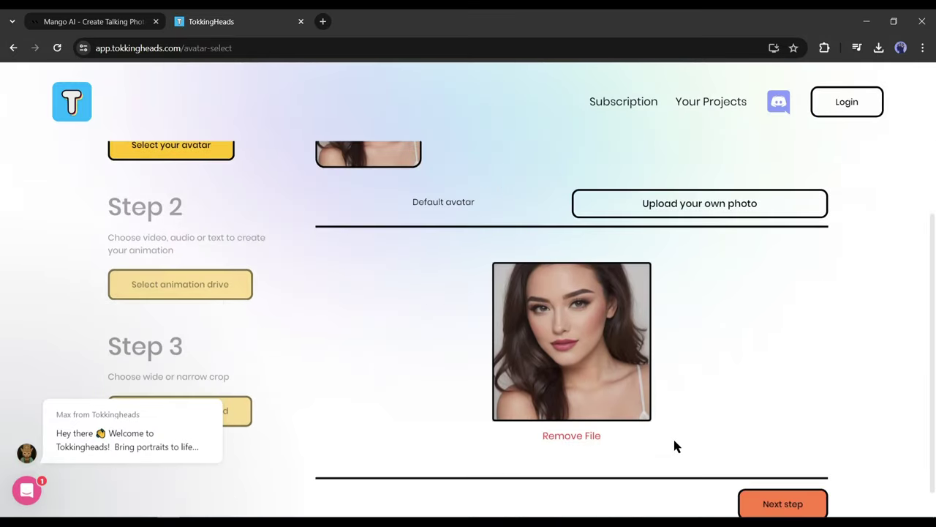
click(768, 501)
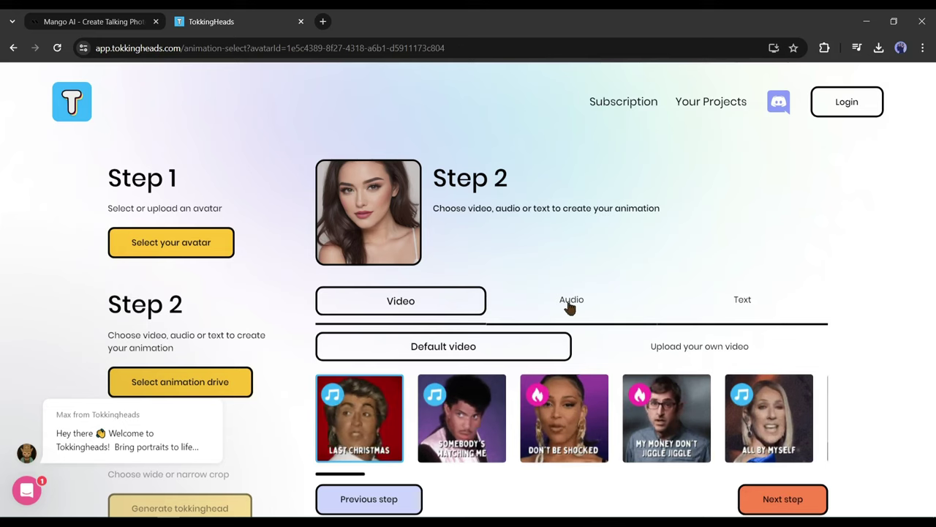
- Compare the Audio and Text script options for driving the animation
click(571, 303)
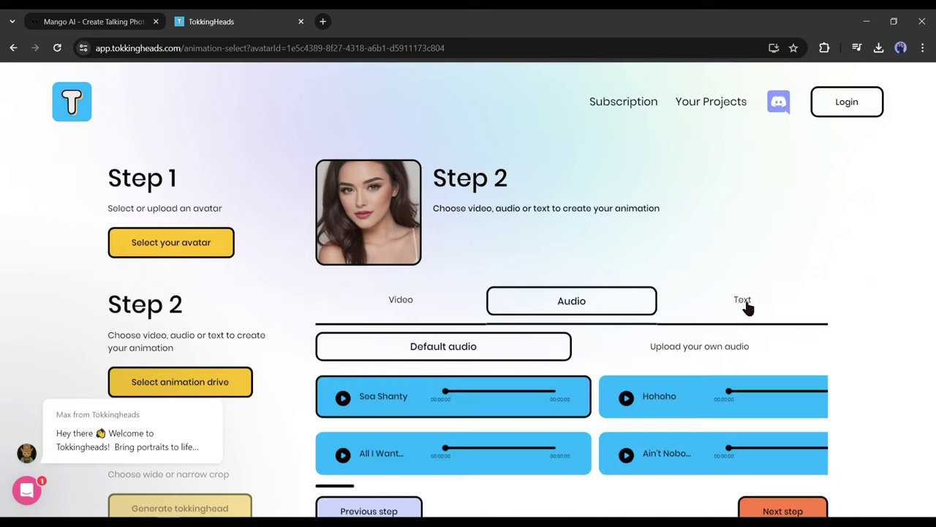
click(745, 303)
scroll(488, 439, down, 1)
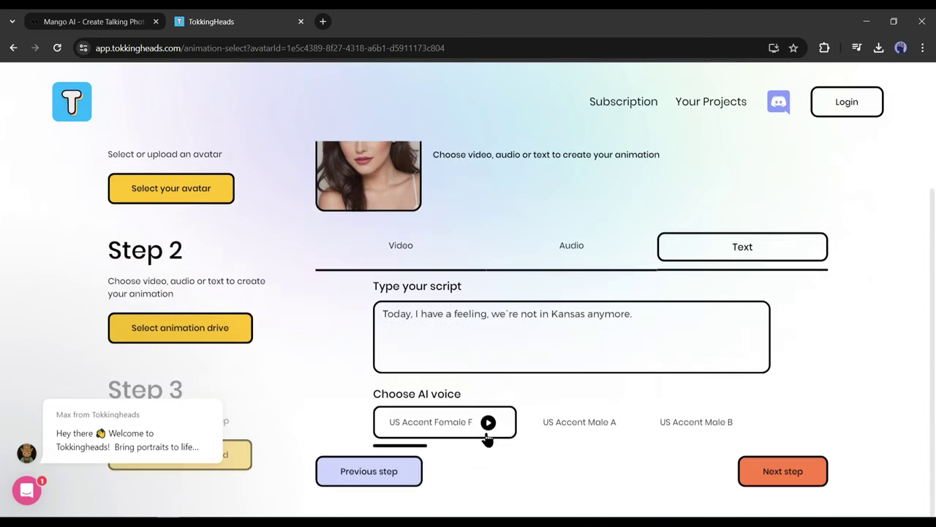
scroll(542, 439, up, 1)
click(565, 301)
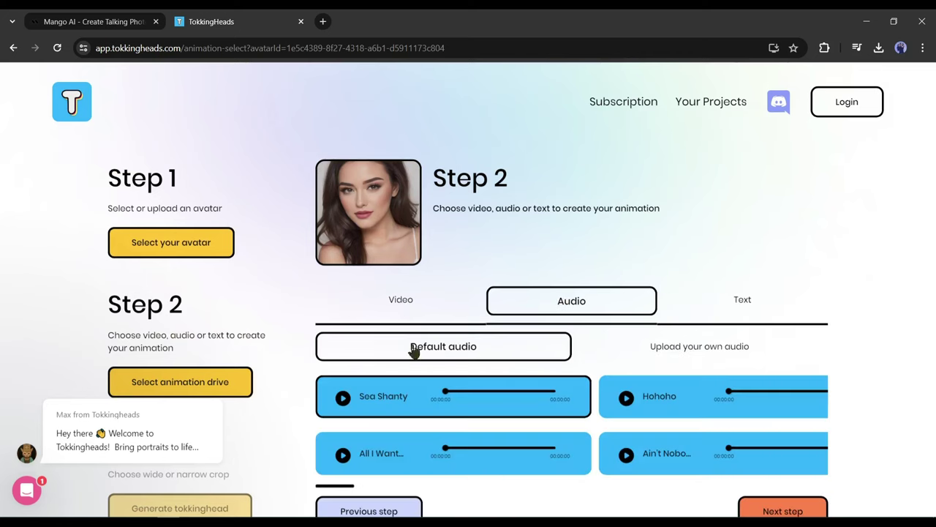
- Upload hi.mp3 as the driving audio and continue to the crop step
click(691, 350)
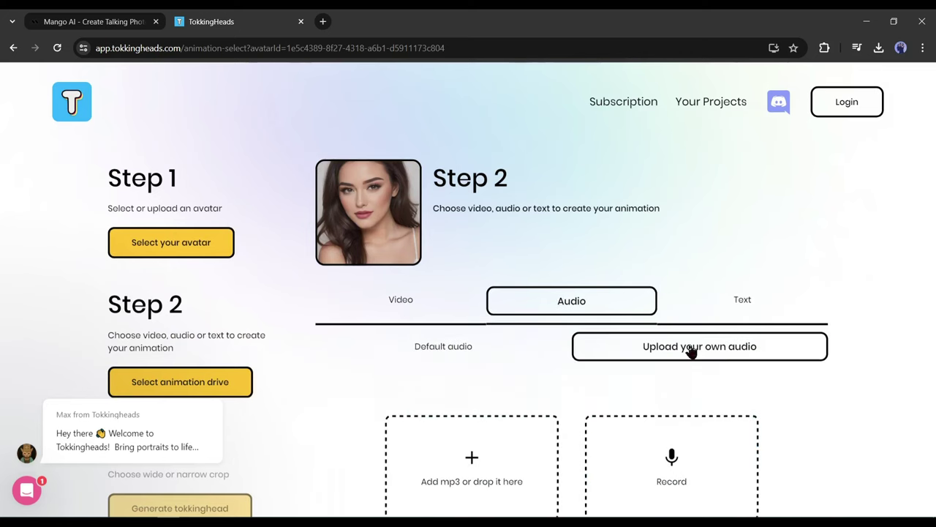
click(476, 459)
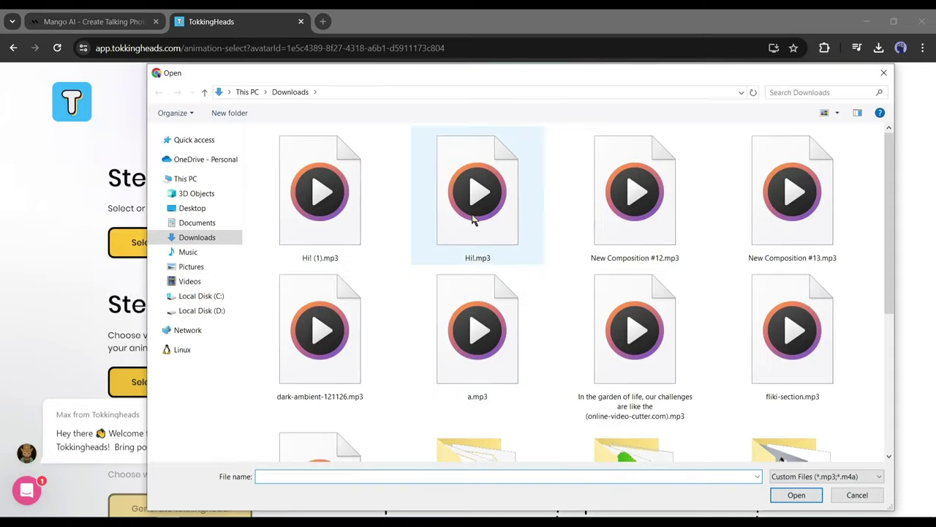
double_click(473, 217)
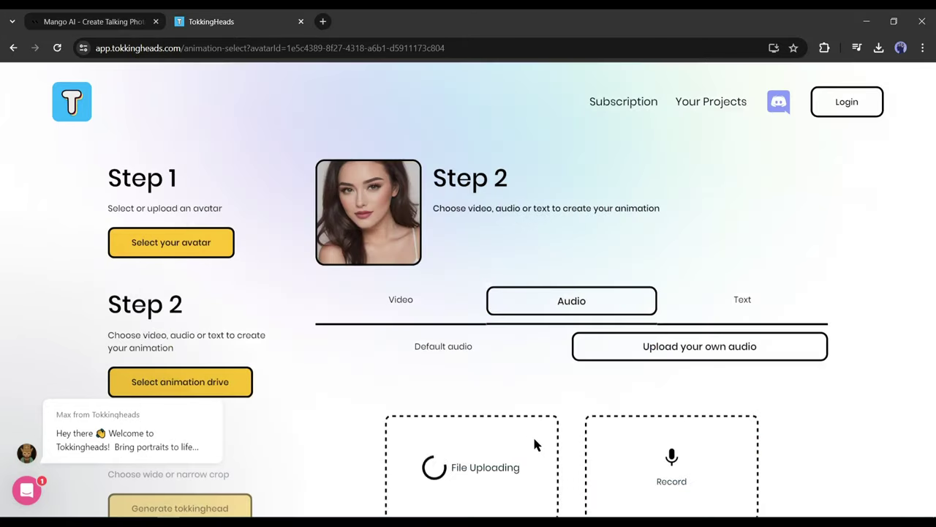
scroll(572, 414, down, 1)
scroll(778, 479, down, 1)
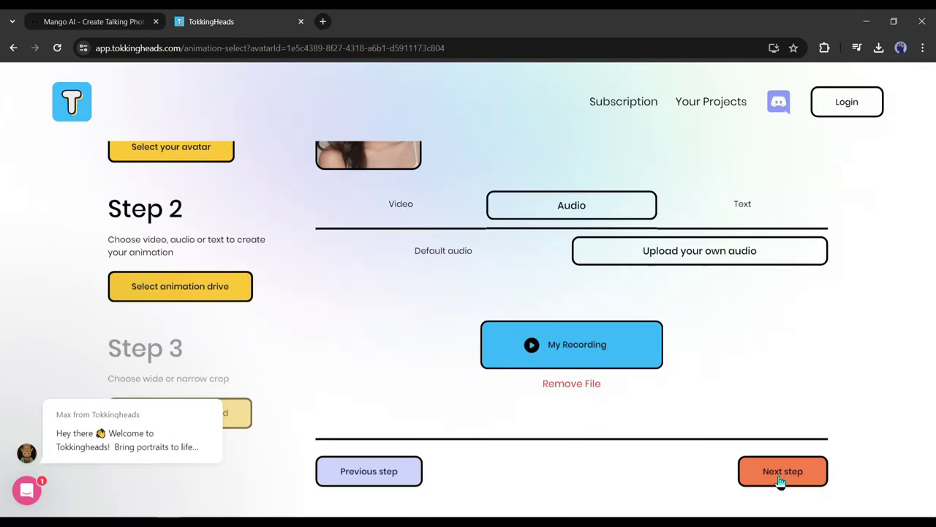
click(779, 479)
scroll(436, 382, down, 1)
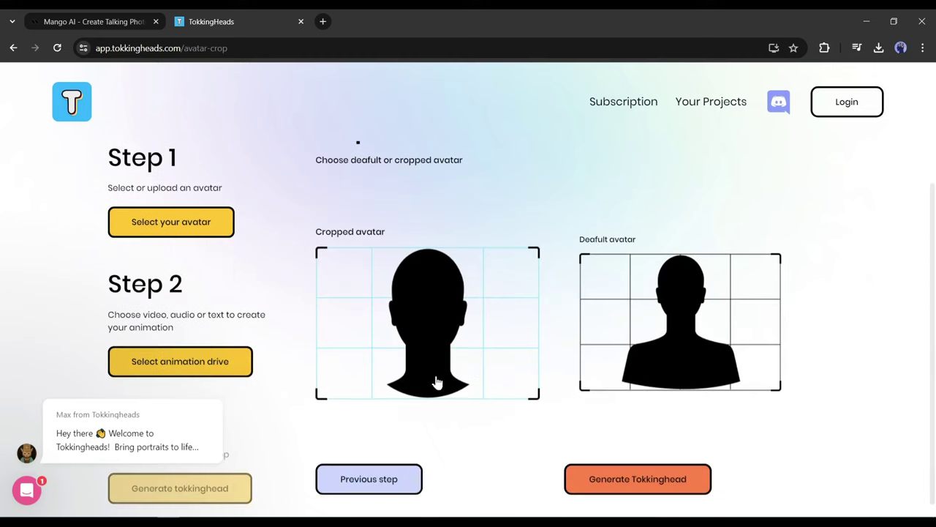
- Pick the wider Default avatar crop and generate the Tokkinghead video
click(701, 340)
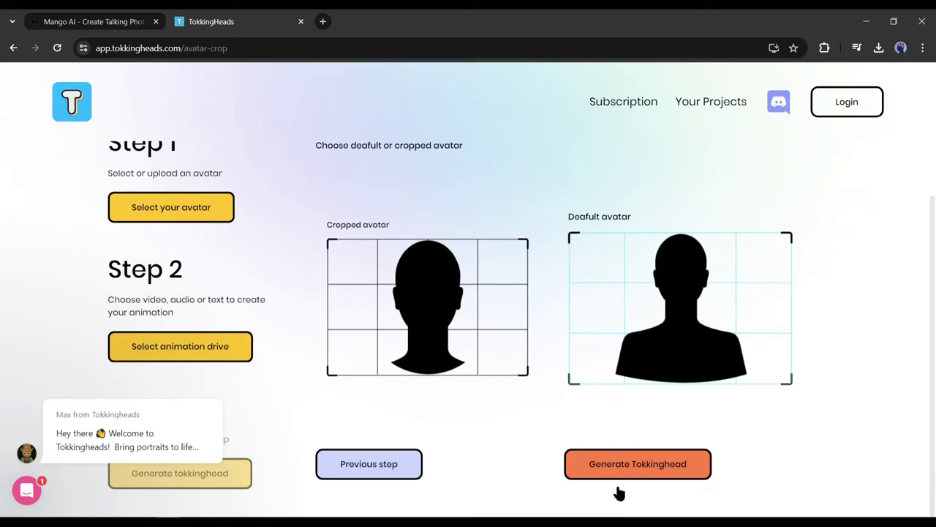
click(633, 471)
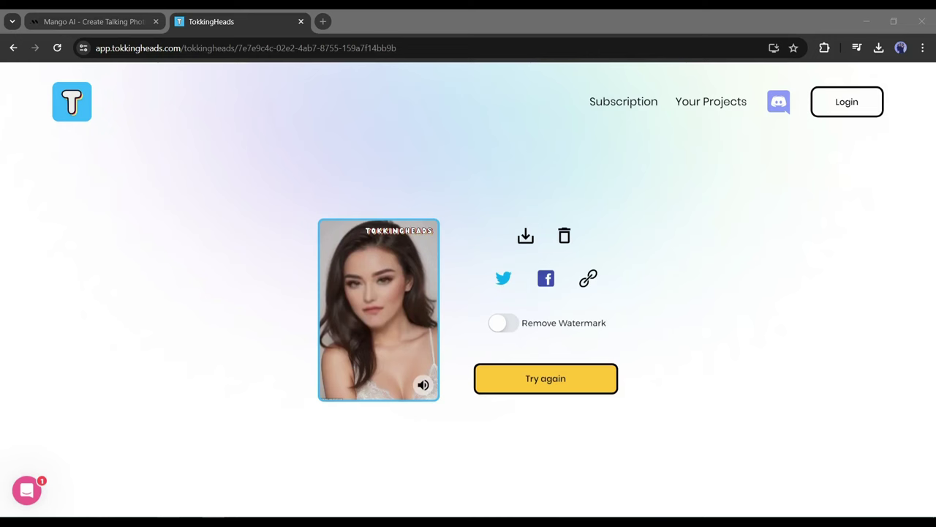
click(395, 397)
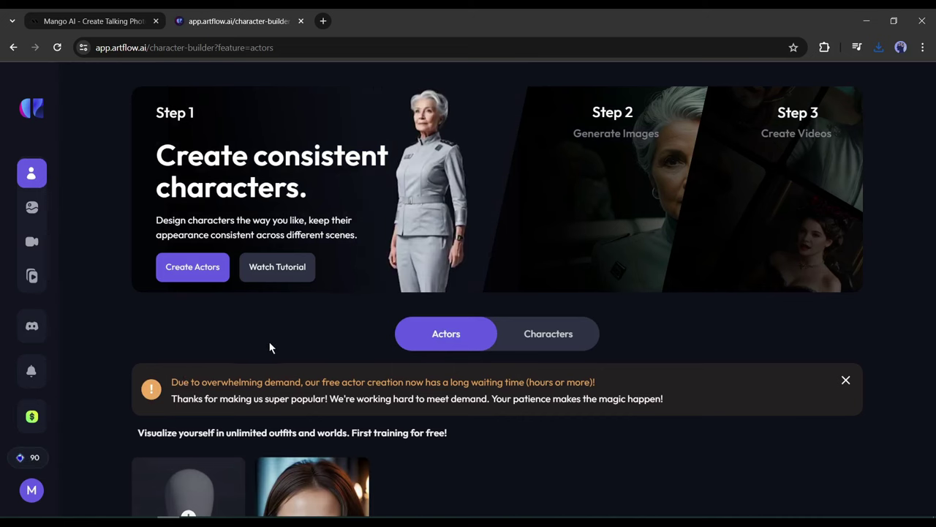
- Search Google for 'ArtFlow AI' and open the Artflow.ai site from the results
mouse_move(53, 193)
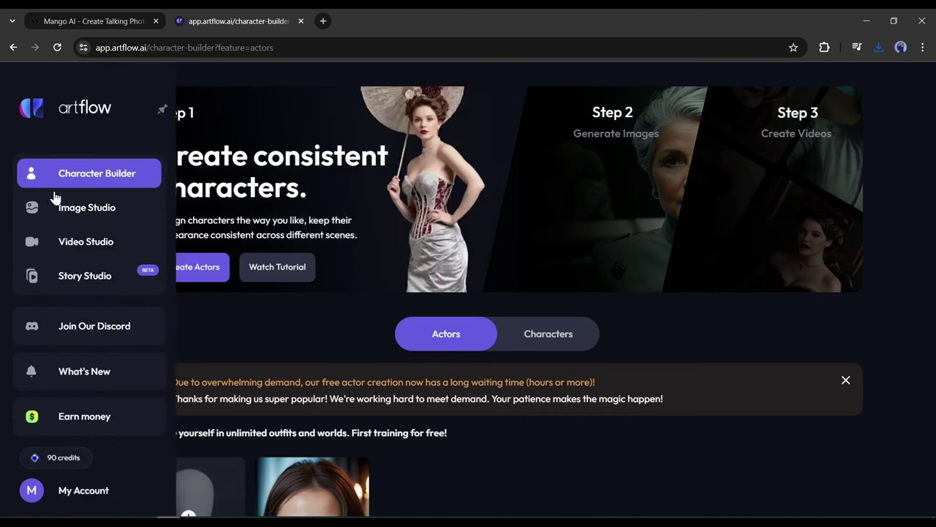
click(93, 247)
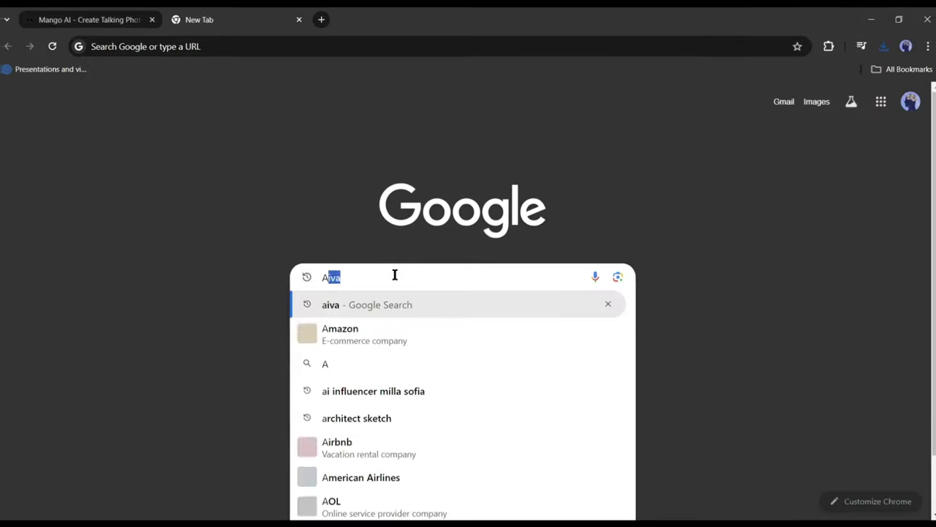
text(rtFlow AI)
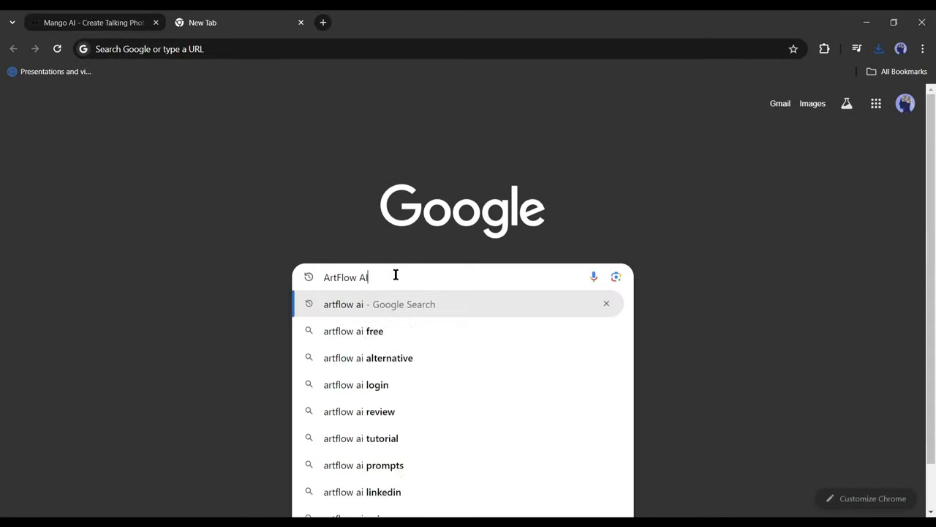
key(Return)
click(140, 238)
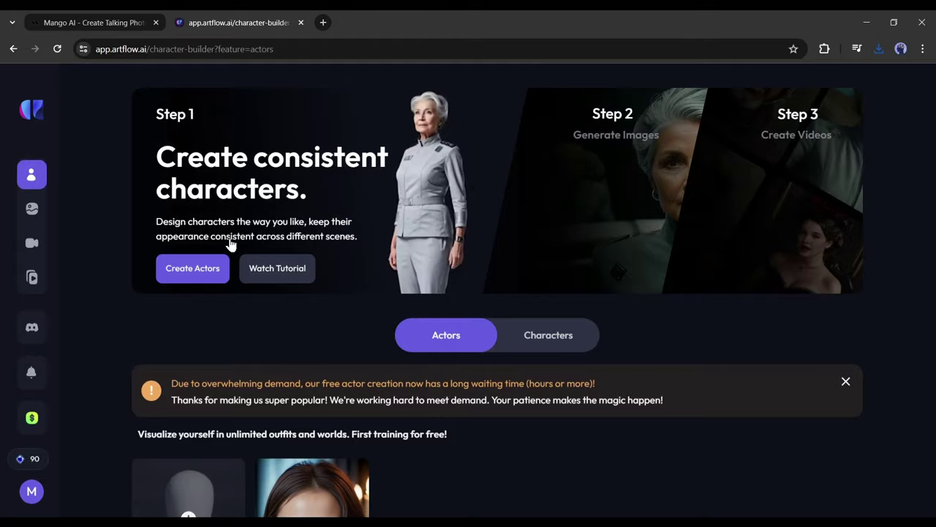
- Go to the Video Studio gallery and start a new video from scratch
mouse_move(109, 209)
click(94, 249)
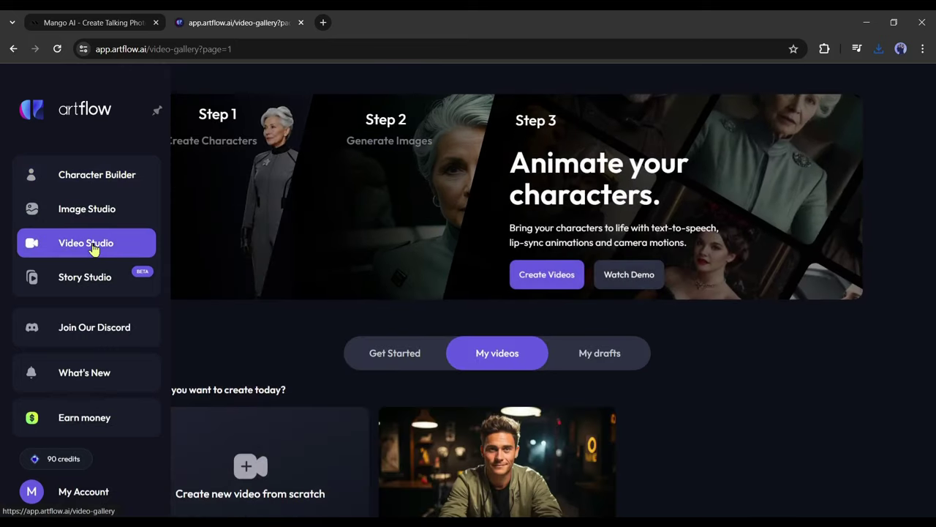
scroll(255, 397, down, 2)
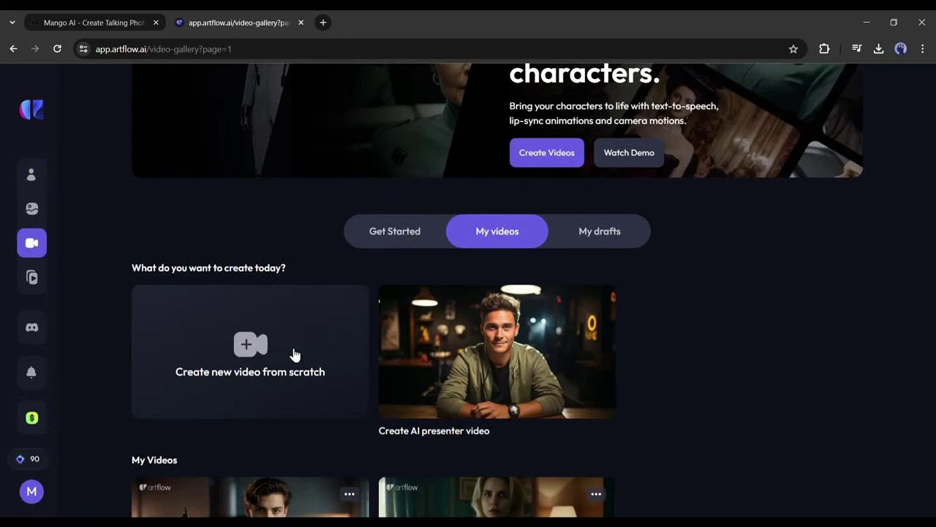
click(242, 362)
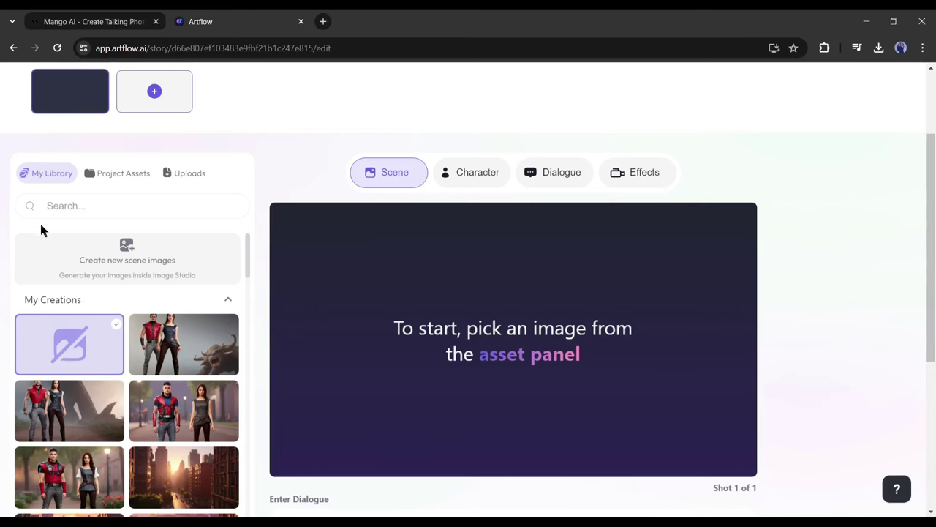
- Upload the 'Untitled design (2)' portrait as the scene image and turn off face animation
click(119, 174)
click(201, 178)
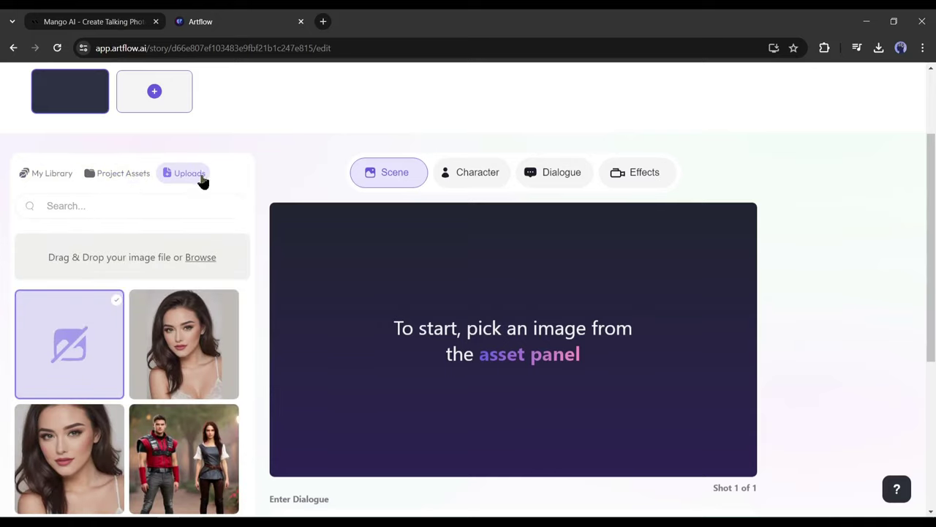
click(201, 257)
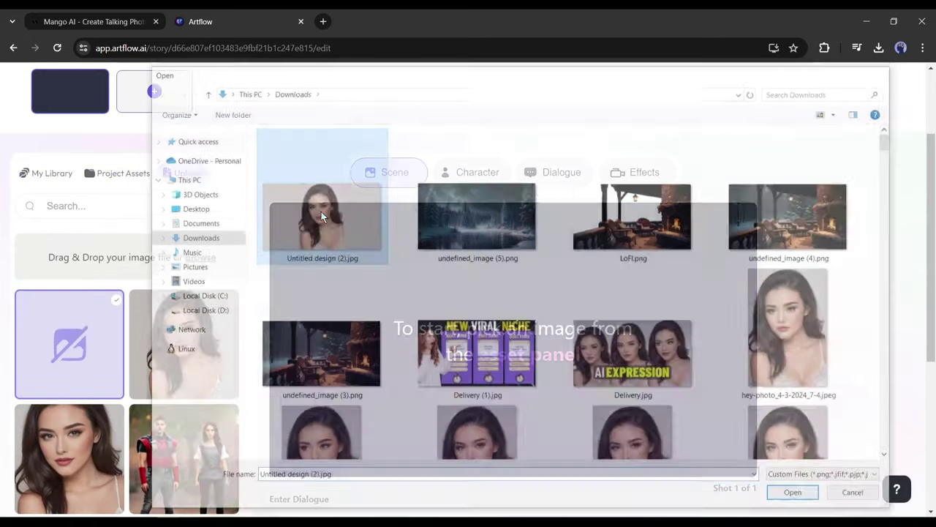
double_click(321, 211)
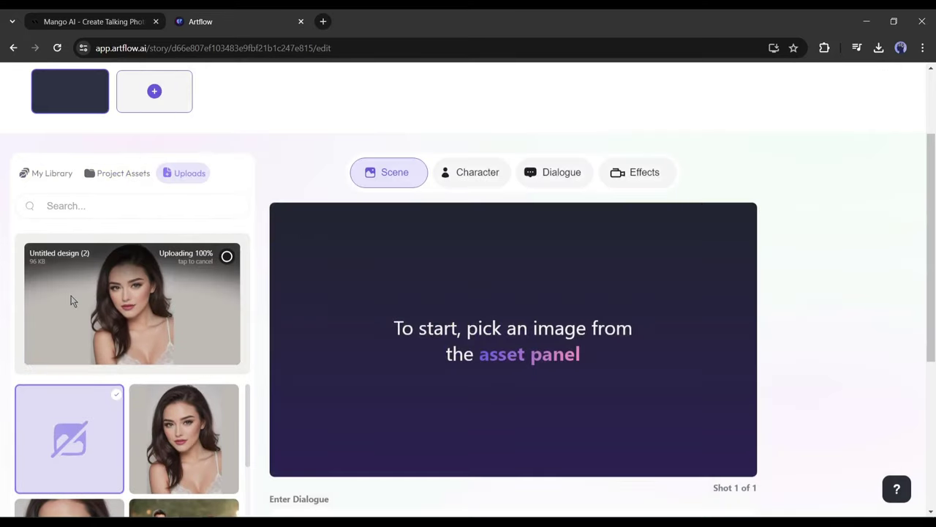
click(183, 344)
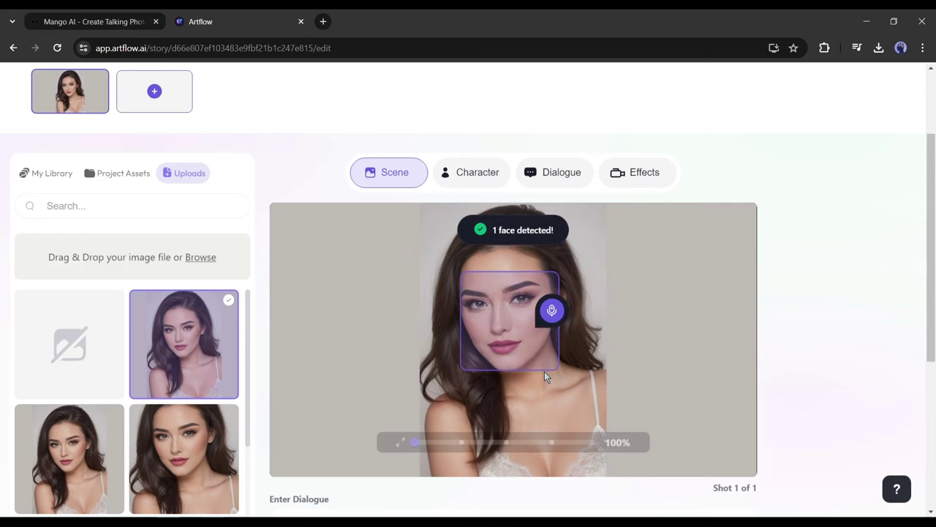
click(552, 310)
scroll(468, 351, up, 3)
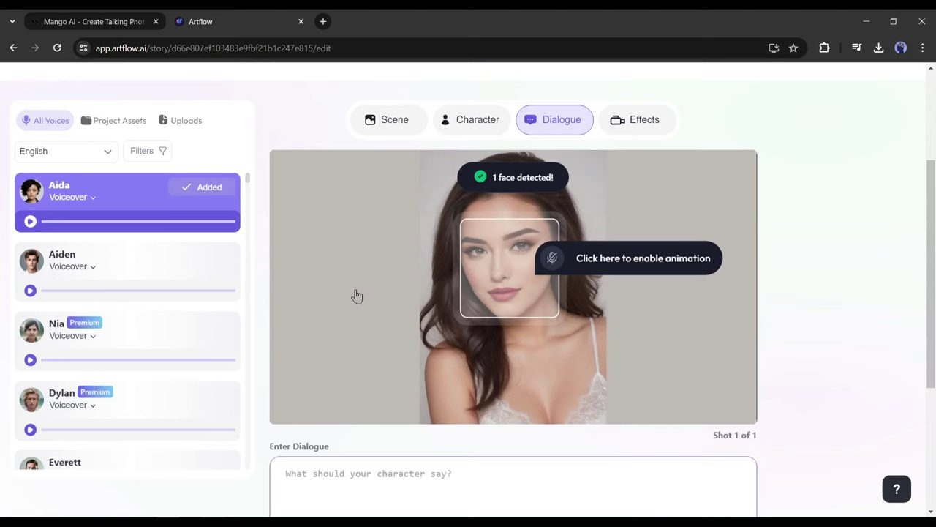
- Turn the portrait's face animation back on
click(472, 268)
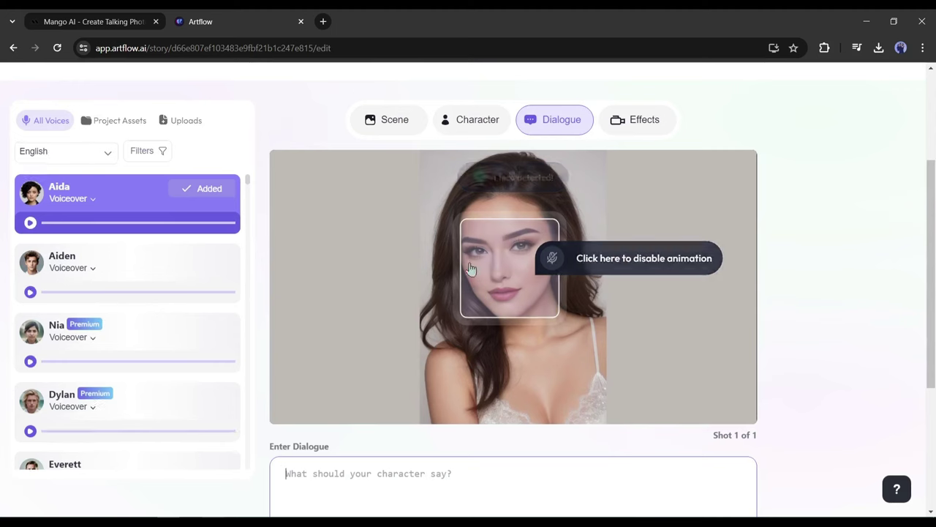
scroll(117, 241, up, 3)
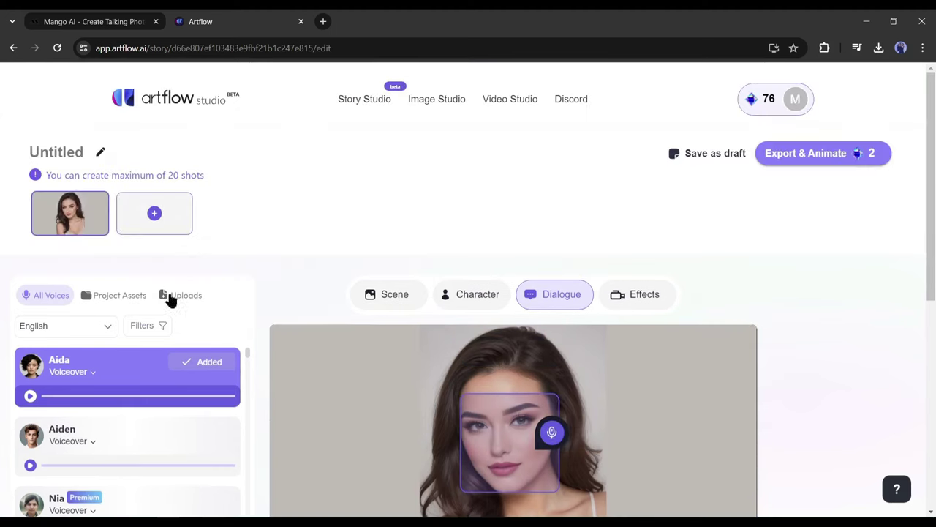
scroll(441, 343, down, 5)
scroll(139, 143, up, 6)
- Upload the Hi audio, add it as the portrait's dialogue, and start Export & Animate
click(181, 296)
click(199, 337)
double_click(599, 229)
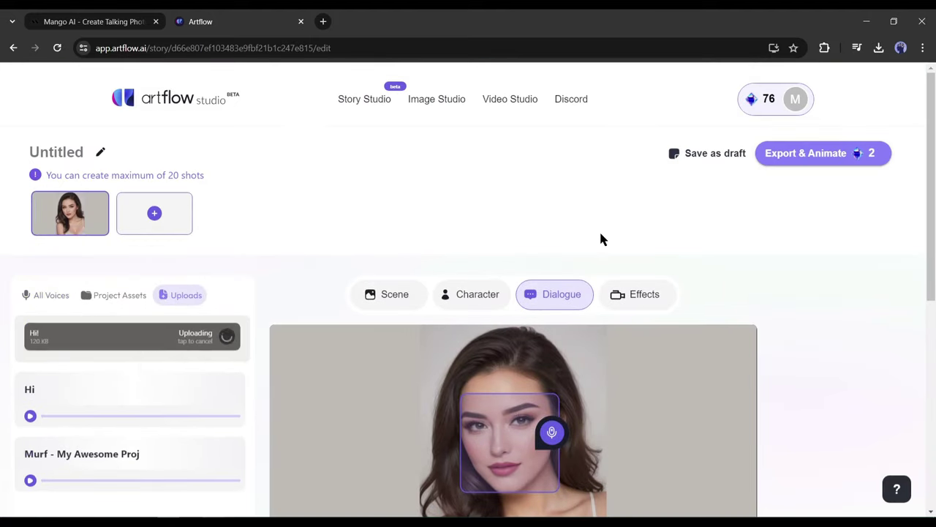
click(98, 347)
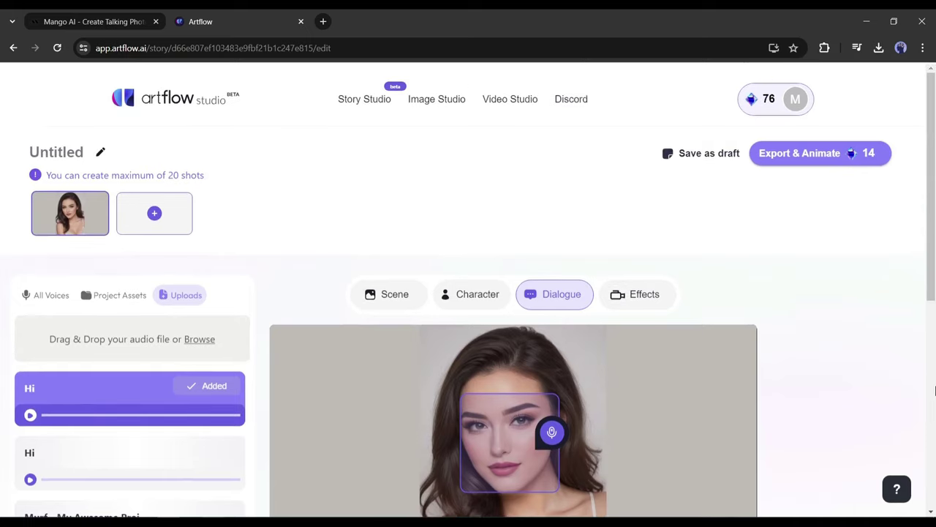
click(846, 153)
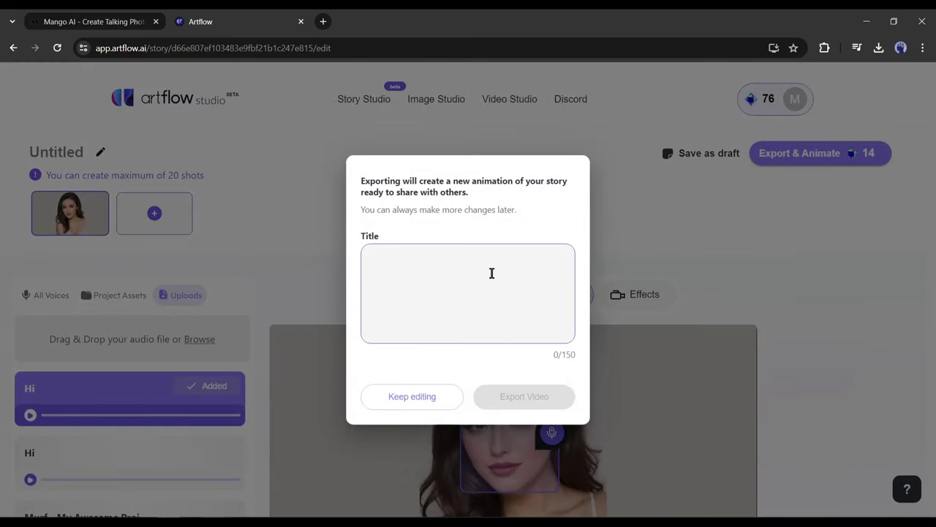
- Title the story 'DID alternative', export it as a video, and play the result
text(DID alternative)
click(509, 399)
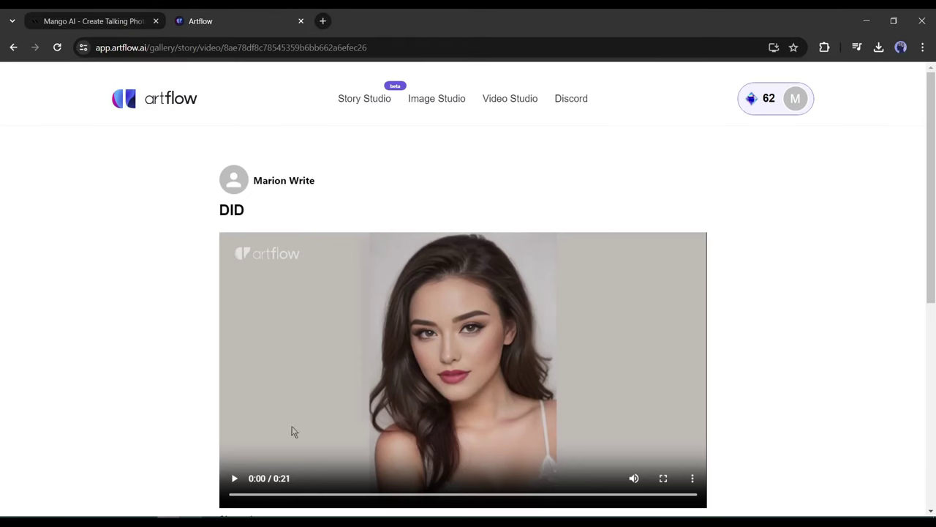
click(236, 479)
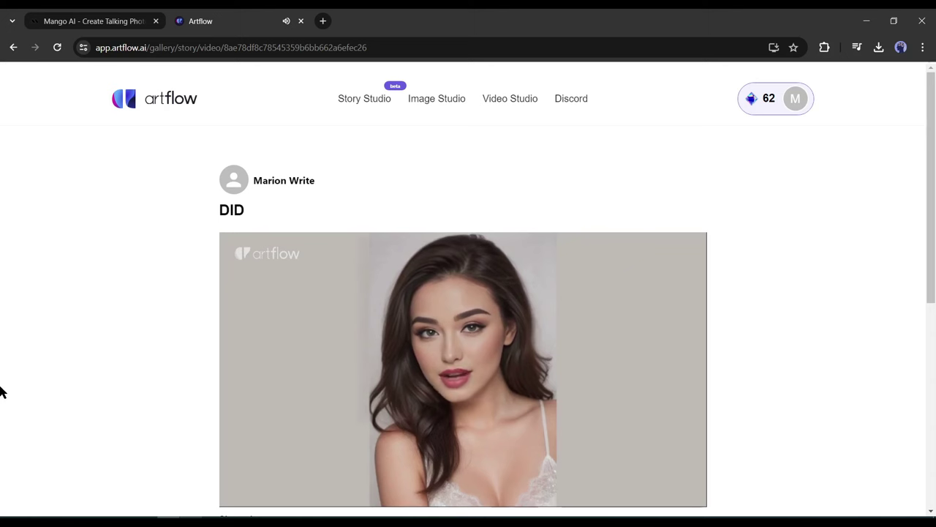
scroll(0, 392, down, 1)
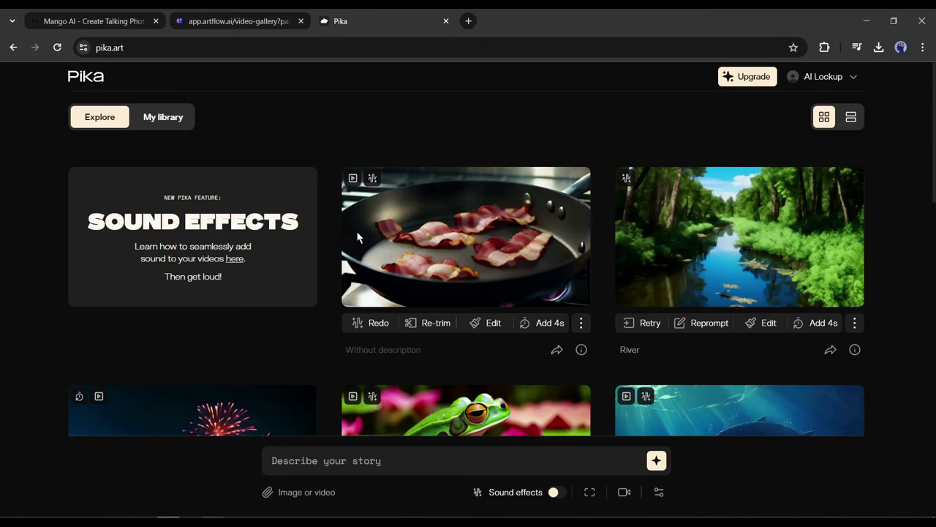
scroll(366, 242, down, 3)
scroll(366, 241, down, 4)
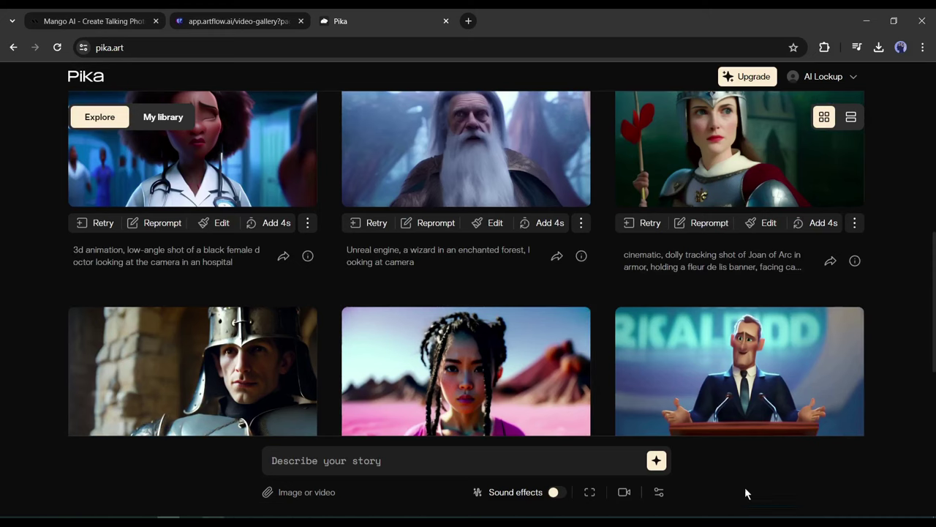
scroll(492, 368, down, 3)
scroll(292, 372, up, 5)
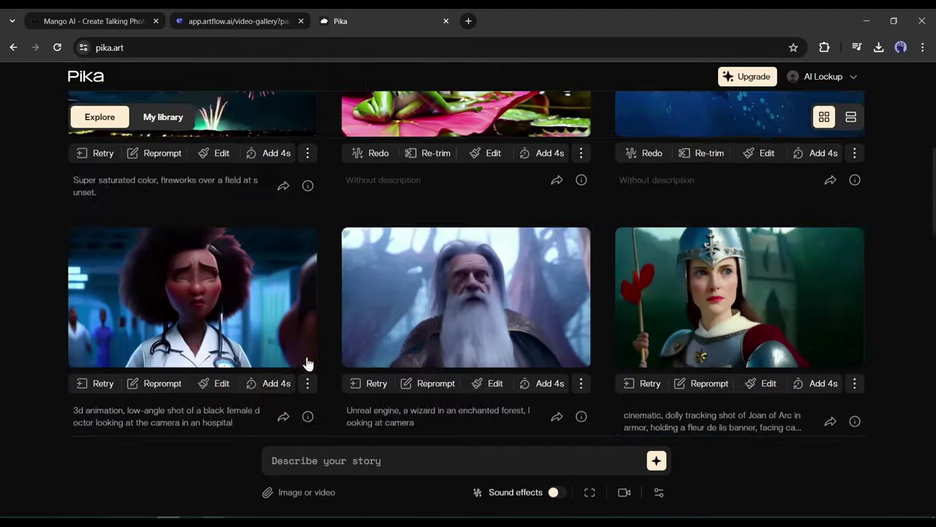
scroll(329, 354, up, 5)
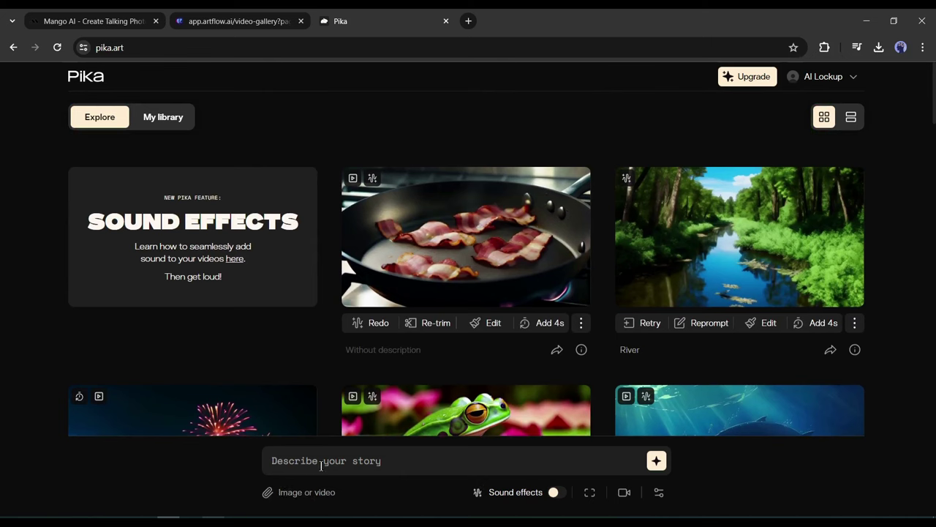
- Attach the Untitled design (2).jpg portrait and upload Hi!.mp3 as lip-sync audio
click(300, 499)
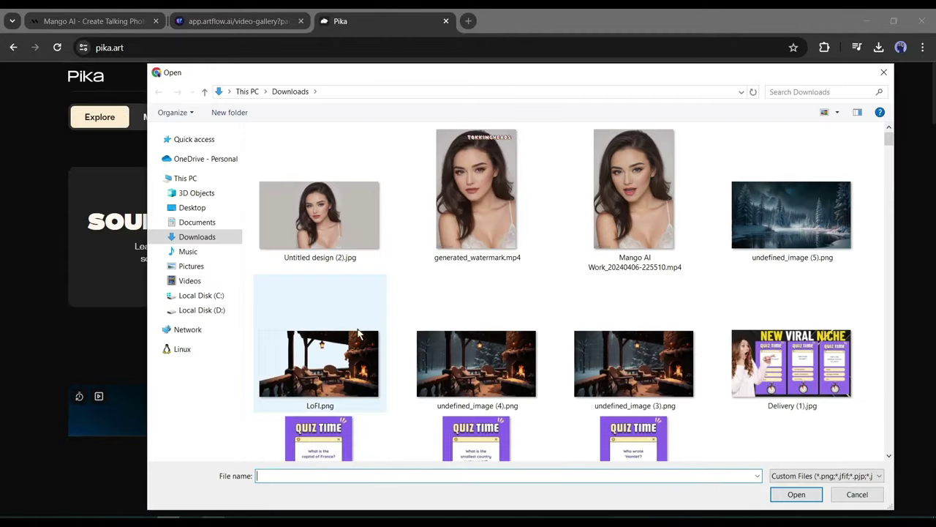
double_click(321, 216)
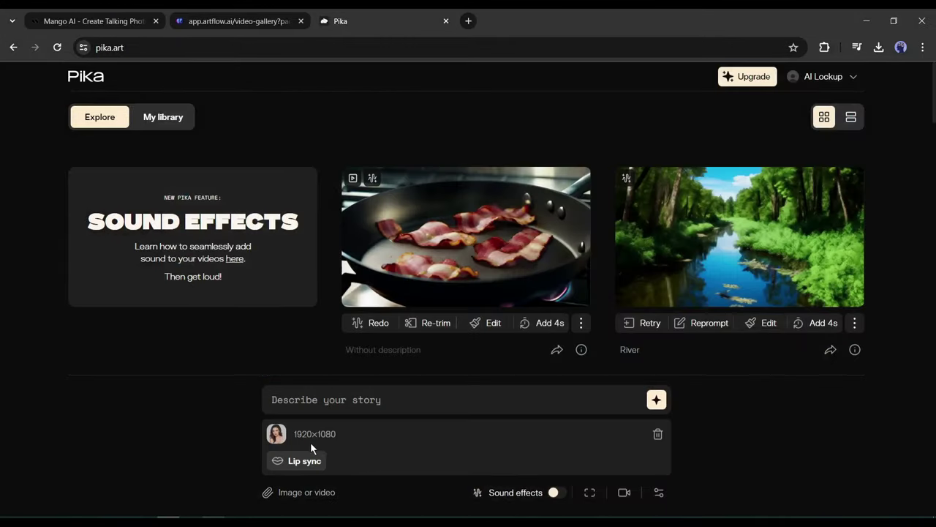
click(291, 461)
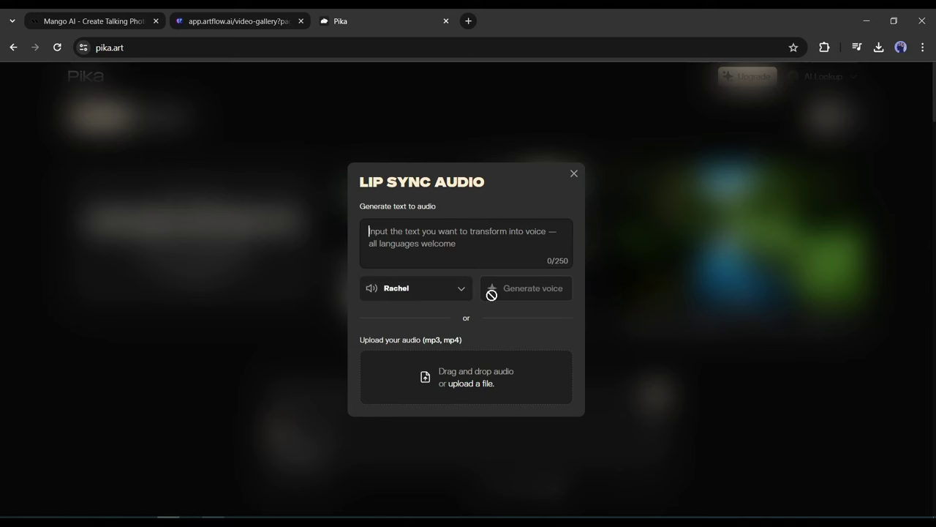
click(479, 385)
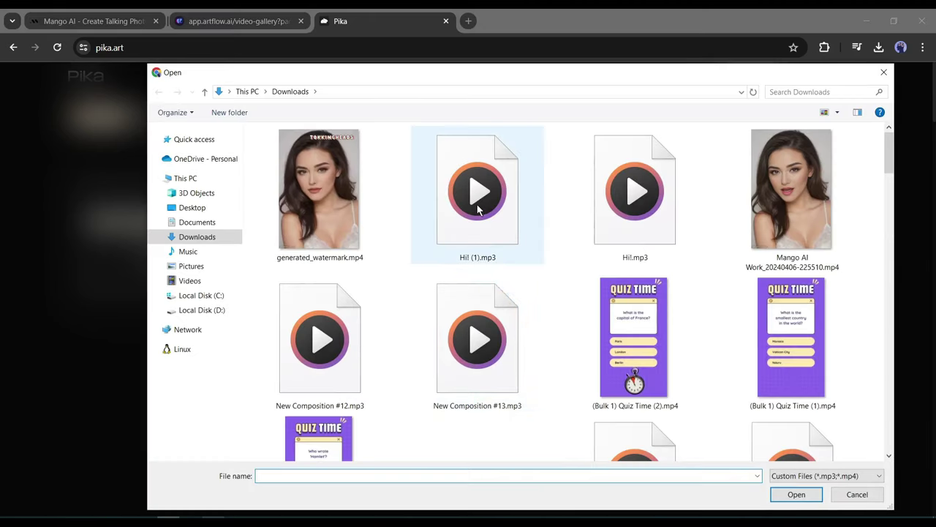
double_click(636, 194)
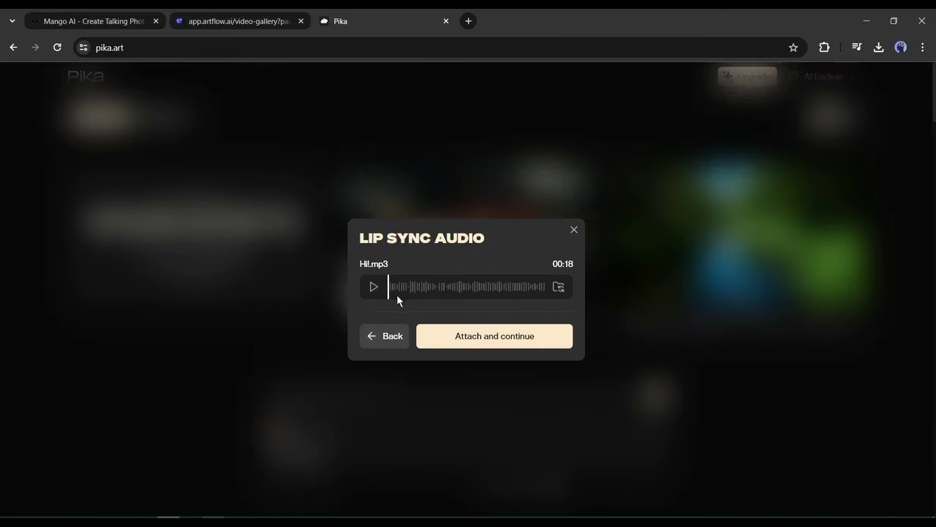
- Trim the audio to 00:06–00:09, generate the lip-synced clip, and preview it
click(502, 336)
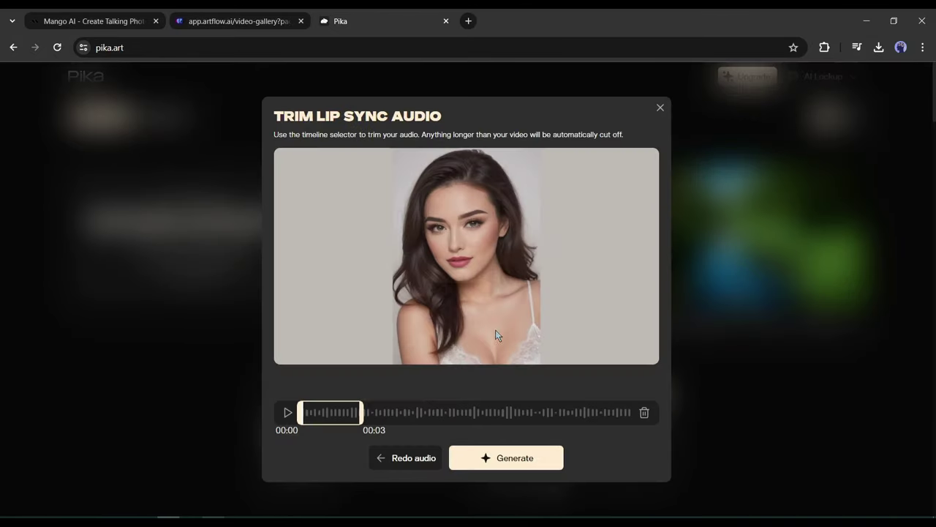
drag(410, 417, 317, 414)
click(486, 458)
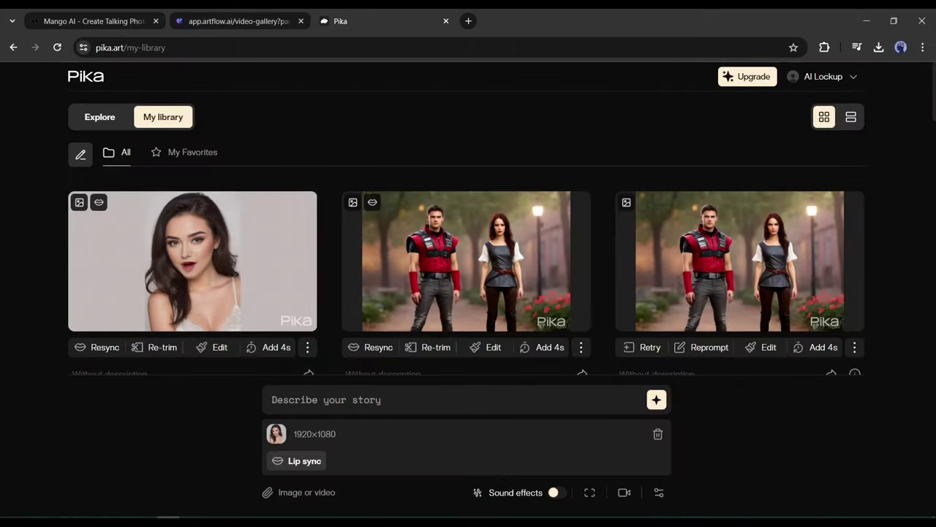
click(183, 275)
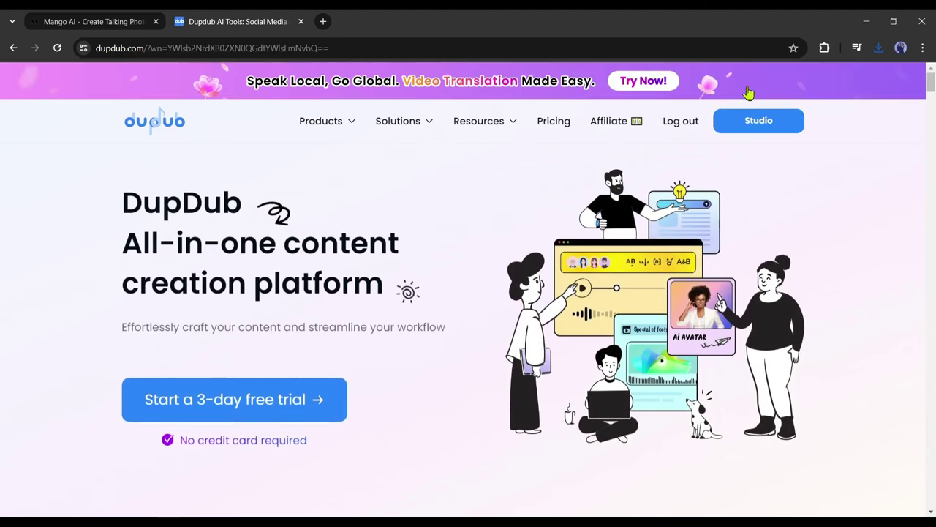
- Go to the DupDub Studio dashboard and open the AI avatar creator
click(758, 121)
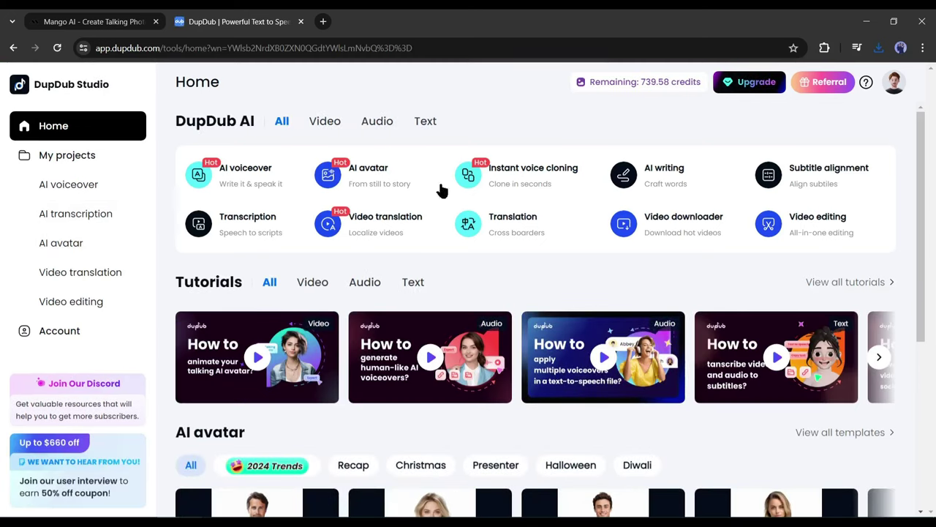
click(369, 174)
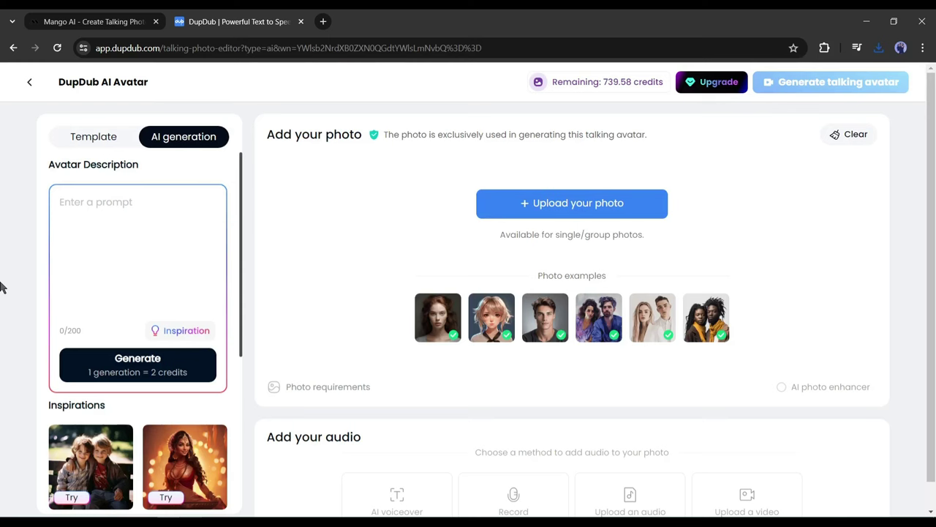
- Upload the hey-photo_4-3-2024_4-15.jpeg portrait as the avatar photo
click(73, 133)
click(184, 139)
scroll(154, 414, down, 3)
scroll(146, 402, up, 3)
click(537, 206)
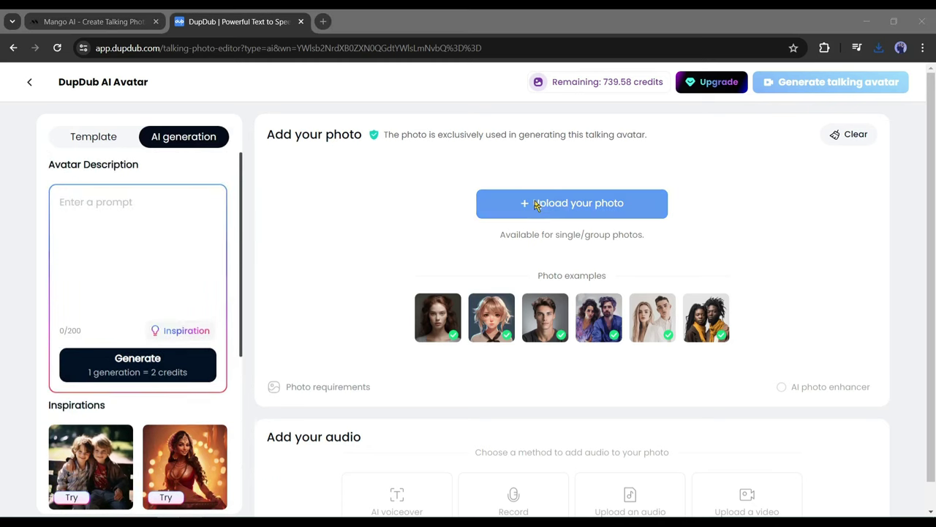
scroll(539, 212, down, 2)
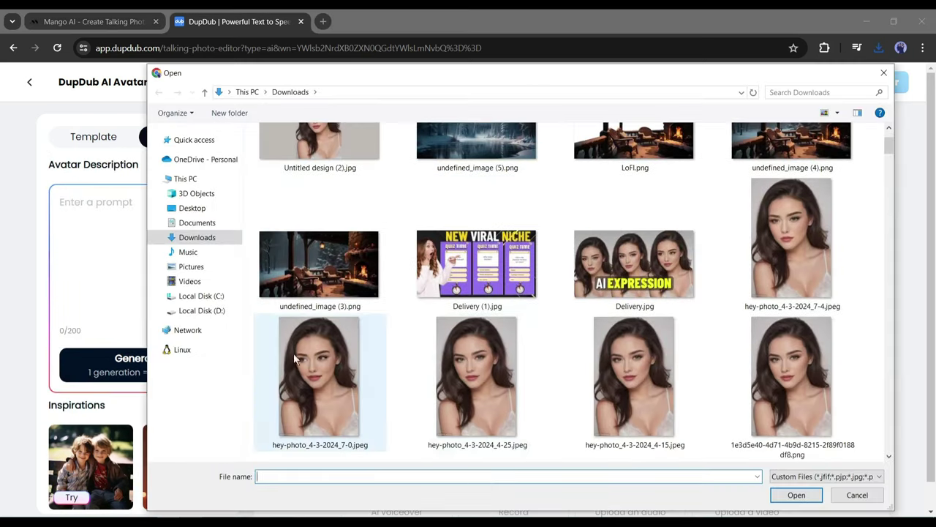
double_click(600, 379)
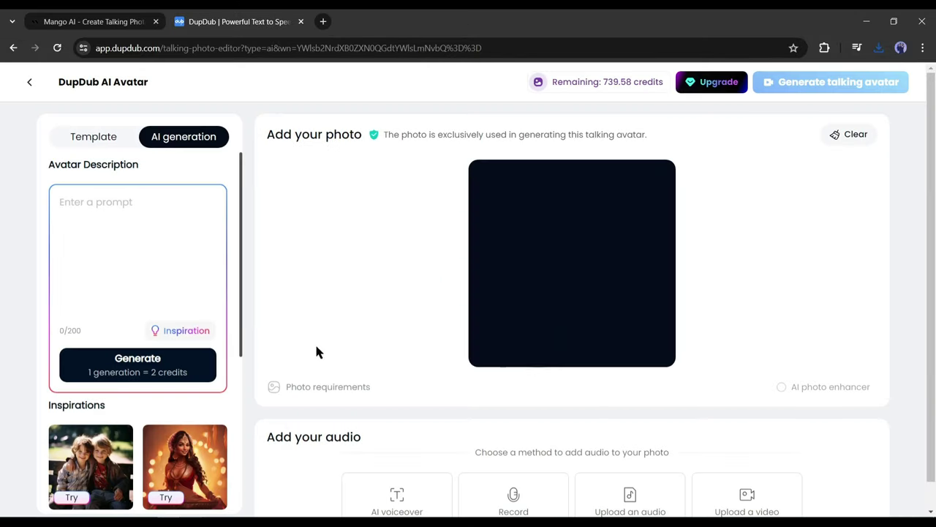
- Upload the 17-second Hi!.mp3 file as the avatar's audio
scroll(416, 384, down, 1)
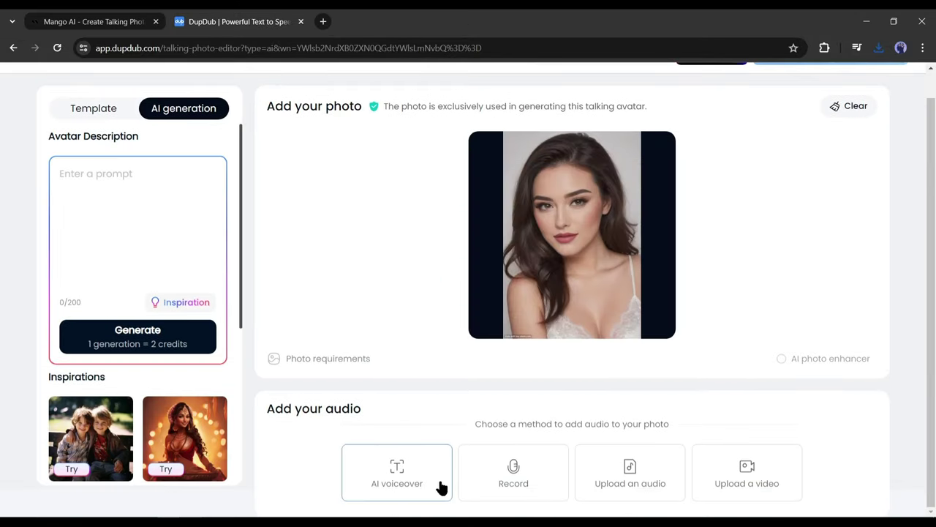
click(632, 481)
scroll(545, 478, down, 1)
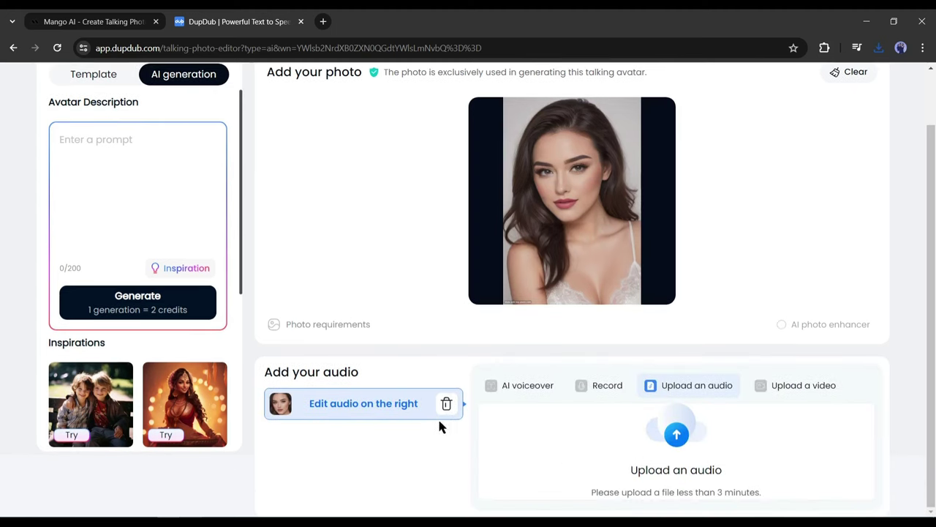
click(446, 404)
click(629, 468)
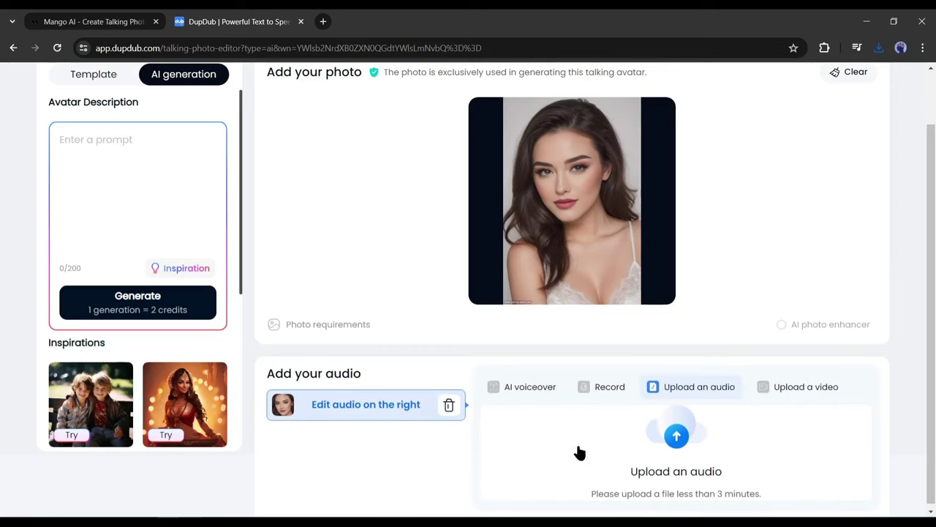
click(672, 436)
double_click(472, 234)
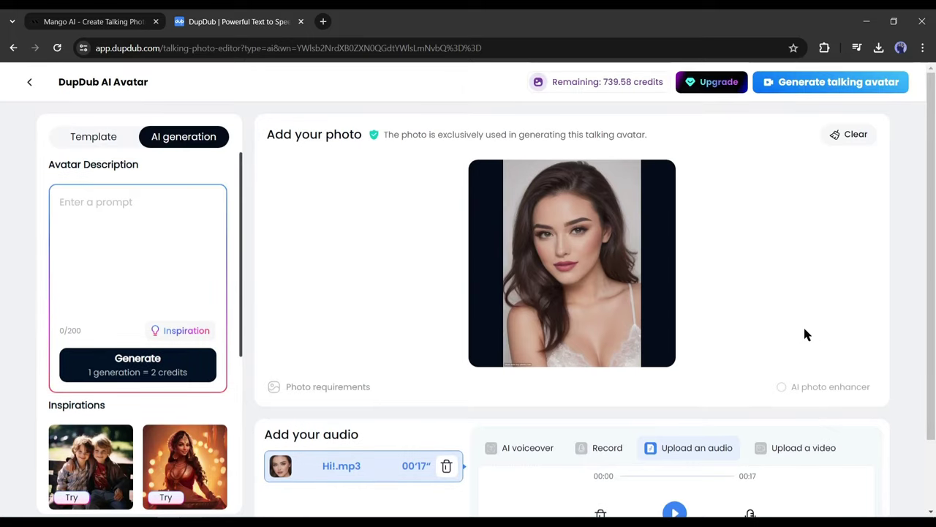
- Generate the 17-second talking avatar, download the video, and close the preview
click(839, 82)
click(474, 406)
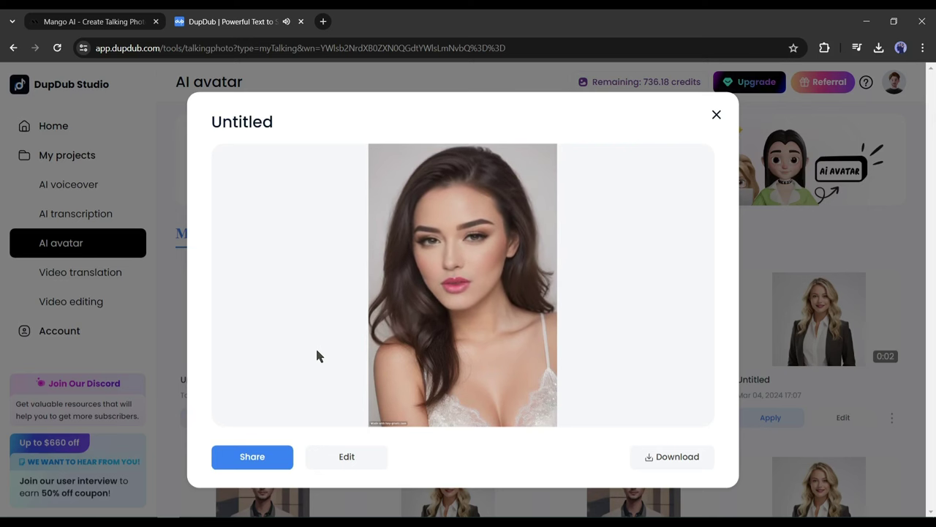
click(655, 463)
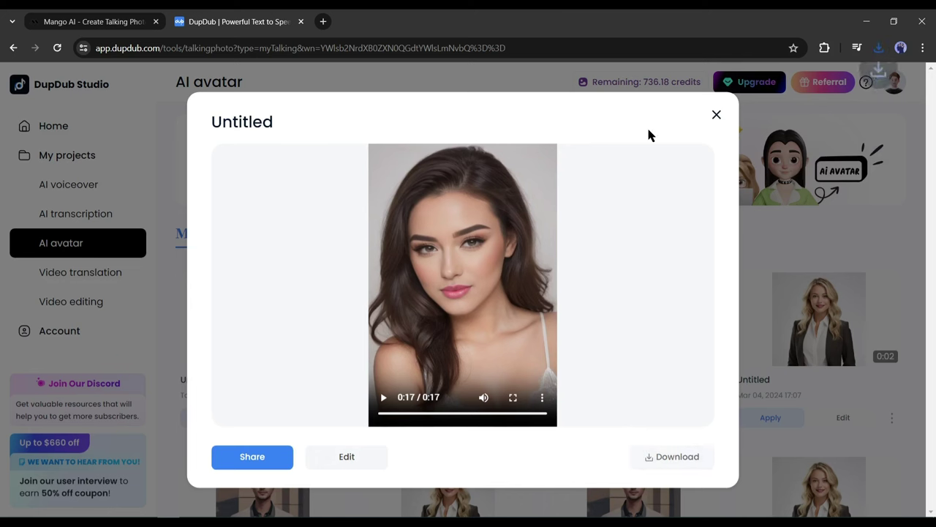
click(717, 120)
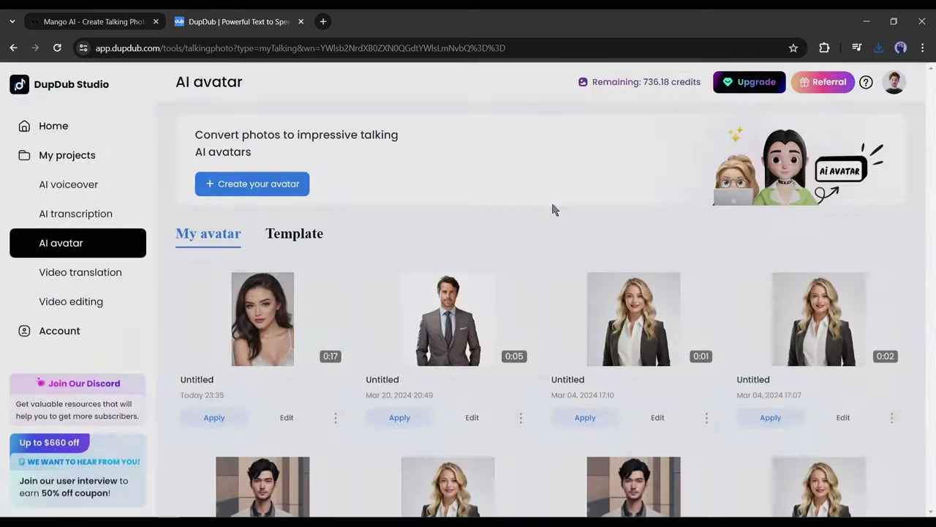